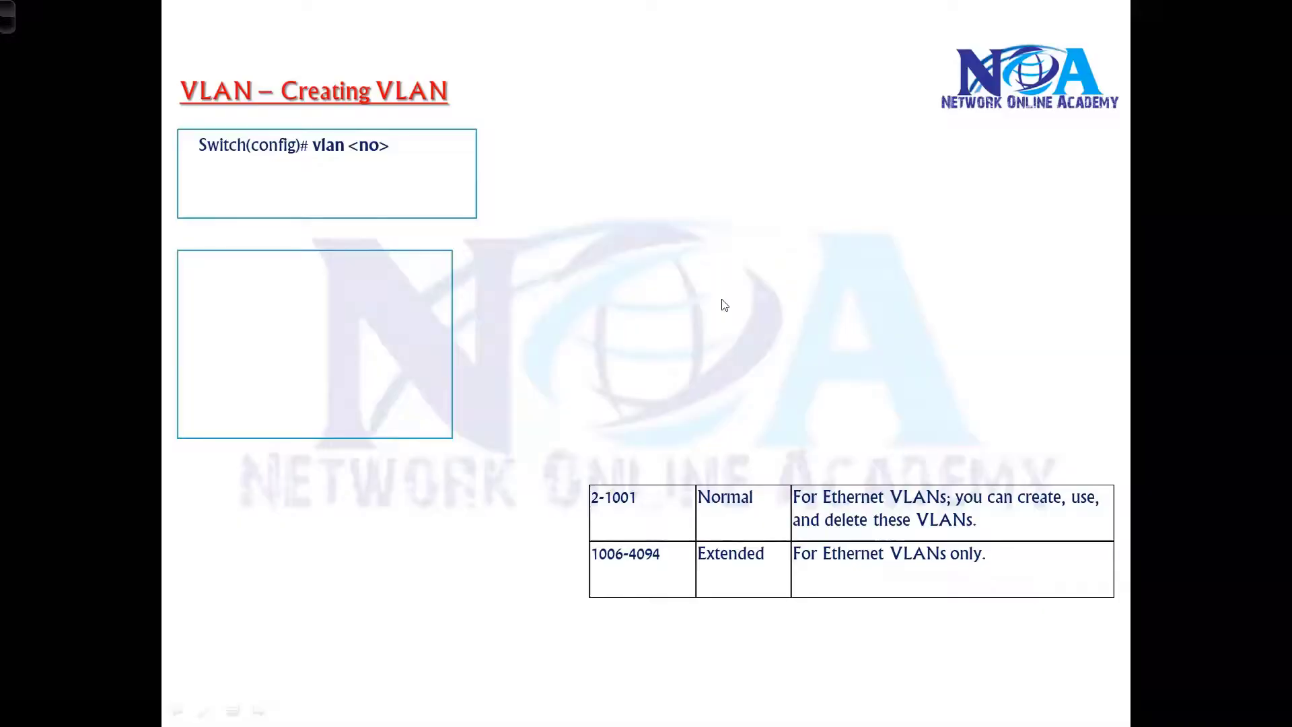
- Step through the Creating VLAN slide's build until VLANs 10 Green, 20 Red and 30 Blue show
key("Left")
key("Left")
key("Right")
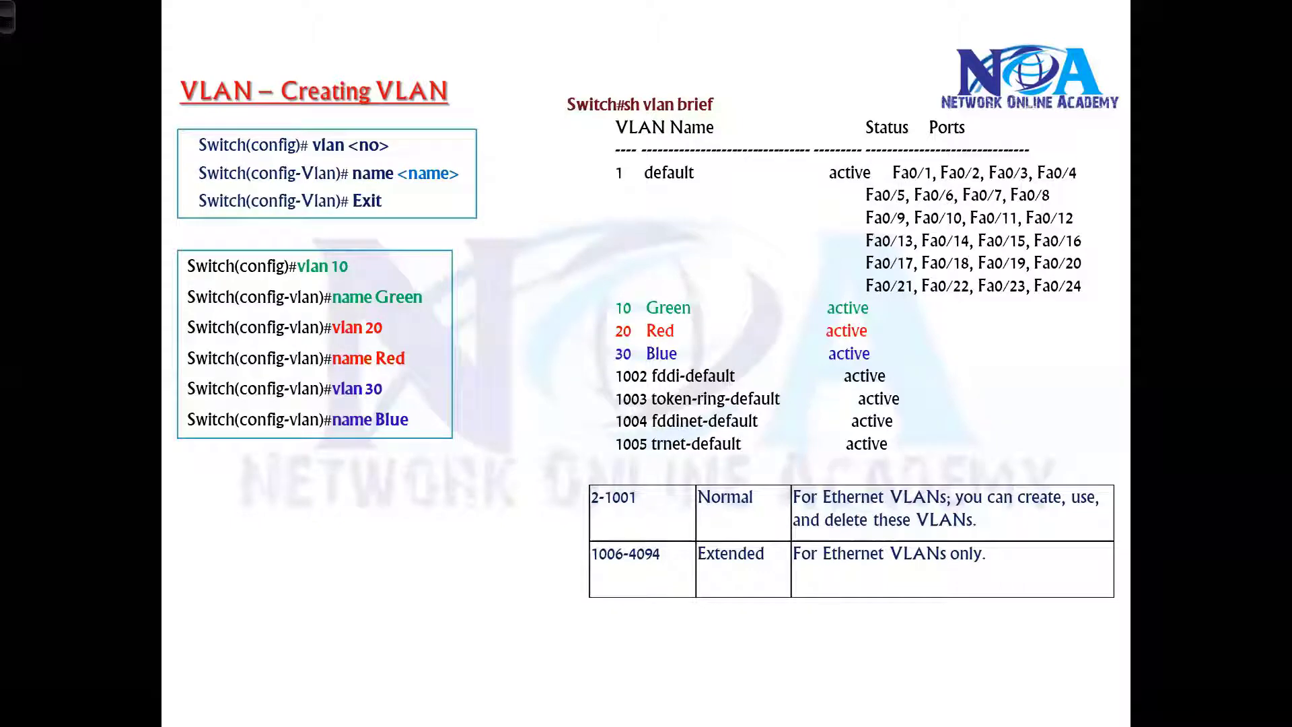
key("Right")
key("Left")
- Bring up the Packet Tracer 12-PC switch topology and select it, then deselect it
key("alt+Tab")
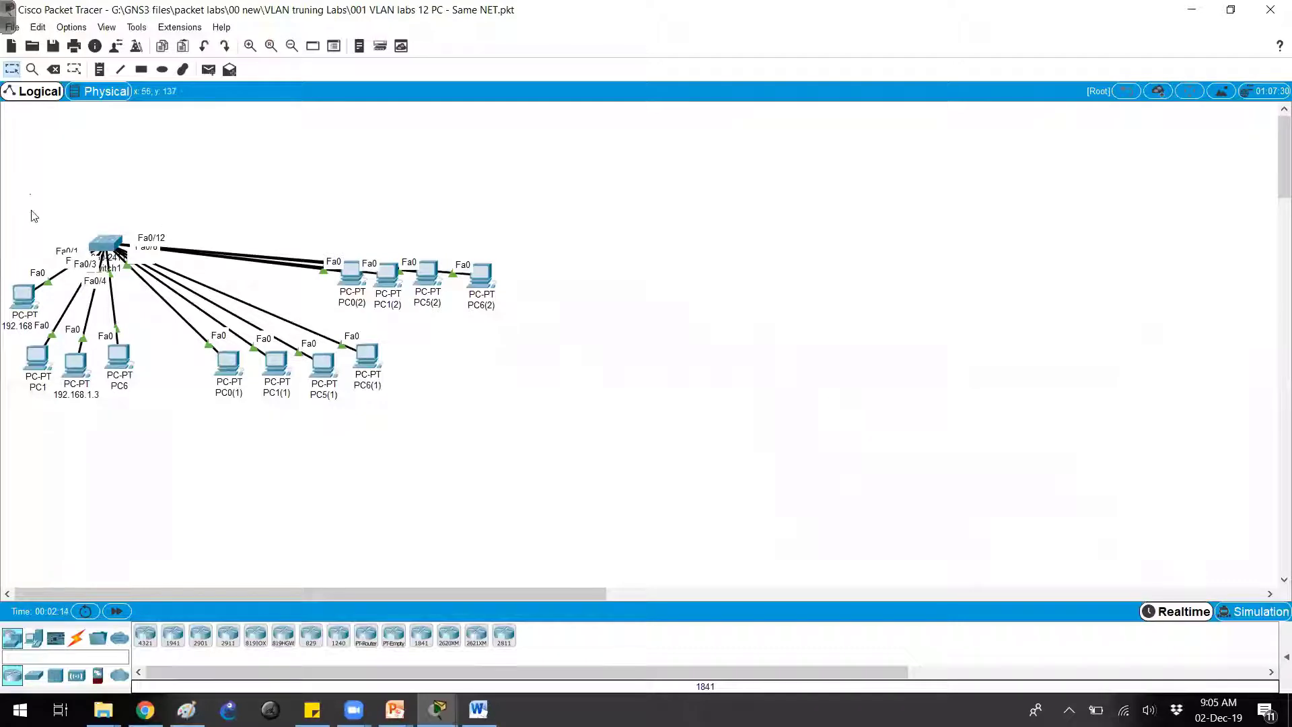
left_click_drag(30, 190, 489, 460)
left_click(479, 465)
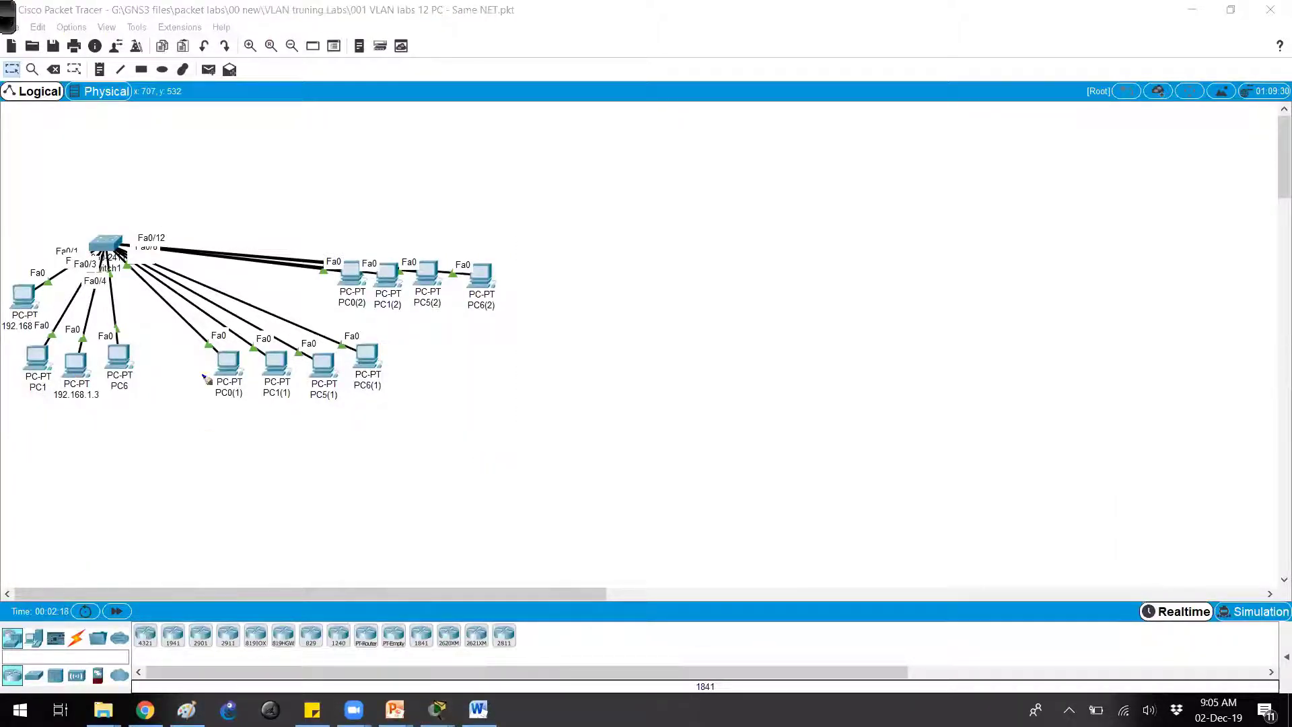
- Draw an arrow spanning all the PCs and annotate the range as 1 to 12
mouse_move(8, 345)
left_mouse_down()
mouse_move(24, 408)
mouse_move(260, 408)
mouse_move(438, 391)
mouse_move(471, 323)
left_mouse_up()
left_click_drag(151, 427, 152, 451)
left_click_drag(160, 444, 188, 439)
mouse_move(197, 428)
left_mouse_down()
mouse_move(196, 450)
mouse_move(226, 448)
left_mouse_up()
left_click_drag(230, 427, 236, 456)
left_click_drag(125, 422, 128, 463)
left_click_drag(154, 464, 229, 463)
left_click_drag(151, 430, 149, 452)
mouse_move(162, 446)
left_mouse_down()
mouse_move(204, 438)
mouse_move(245, 458)
left_mouse_up()
left_click_drag(155, 464, 229, 464)
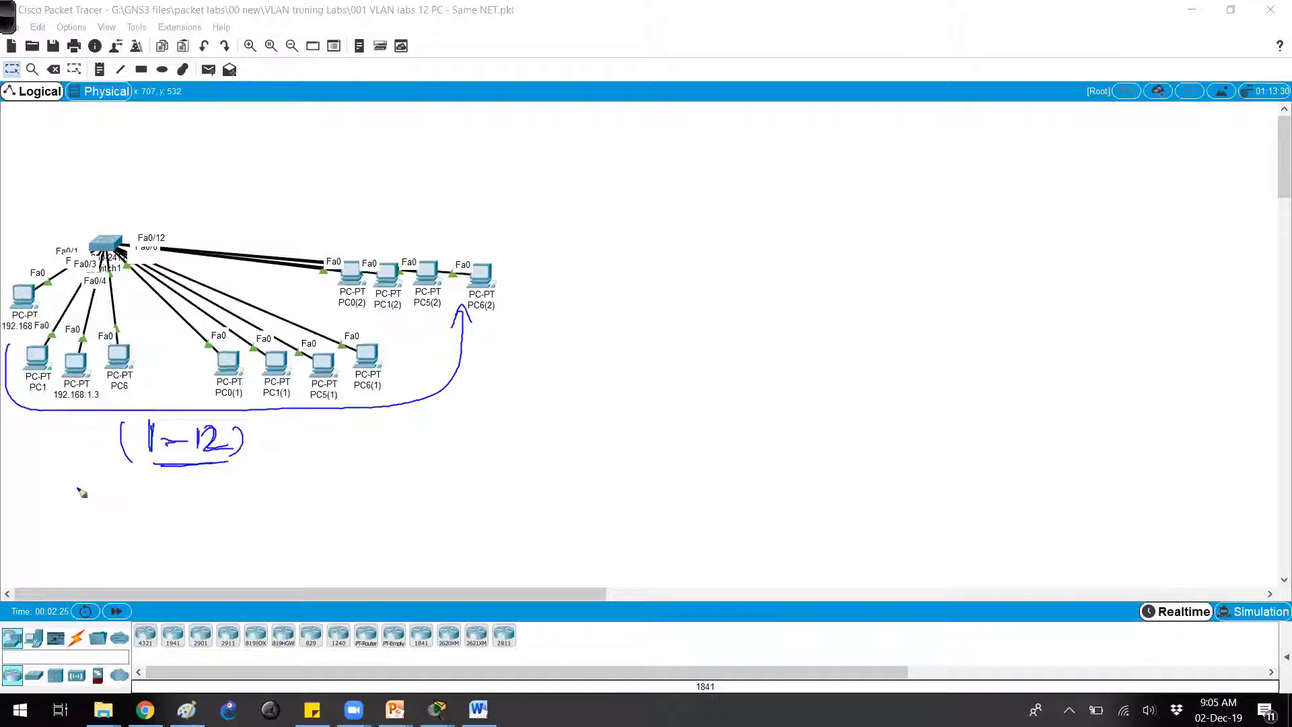
- Handwrite 192.168.1.0/24 beneath the PC range and underline it
left_click_drag(72, 472, 72, 498)
left_click_drag(98, 481, 99, 504)
left_click_drag(106, 485, 156, 503)
mouse_move(172, 483)
left_mouse_down()
mouse_move(167, 497)
mouse_move(177, 489)
left_mouse_up()
left_click_drag(198, 497, 214, 501)
left_click_drag(223, 496, 234, 486)
mouse_move(259, 479)
left_mouse_down()
mouse_move(251, 508)
mouse_move(281, 503)
left_mouse_up()
left_click_drag(282, 488, 291, 497)
left_click_drag(292, 486, 292, 518)
left_click_drag(130, 517, 272, 516)
- Number the PCs 1 through 12, circle the switch in red and underline its port numbers
left_click_drag(20, 286, 20, 304)
left_click_drag(31, 357, 43, 371)
left_click_drag(71, 360, 73, 377)
left_click_drag(109, 351, 122, 362)
left_click_drag(118, 354, 119, 370)
mouse_move(219, 360)
left_mouse_down()
mouse_move(222, 377)
mouse_move(237, 358)
mouse_move(281, 372)
mouse_move(361, 368)
left_mouse_up()
mouse_move(348, 261)
left_mouse_down()
mouse_move(354, 277)
mouse_move(393, 284)
left_mouse_up()
left_click_drag(403, 267, 438, 282)
left_click_drag(445, 264, 445, 283)
mouse_move(474, 266)
left_mouse_down()
mouse_move(474, 281)
mouse_move(503, 274)
left_mouse_up()
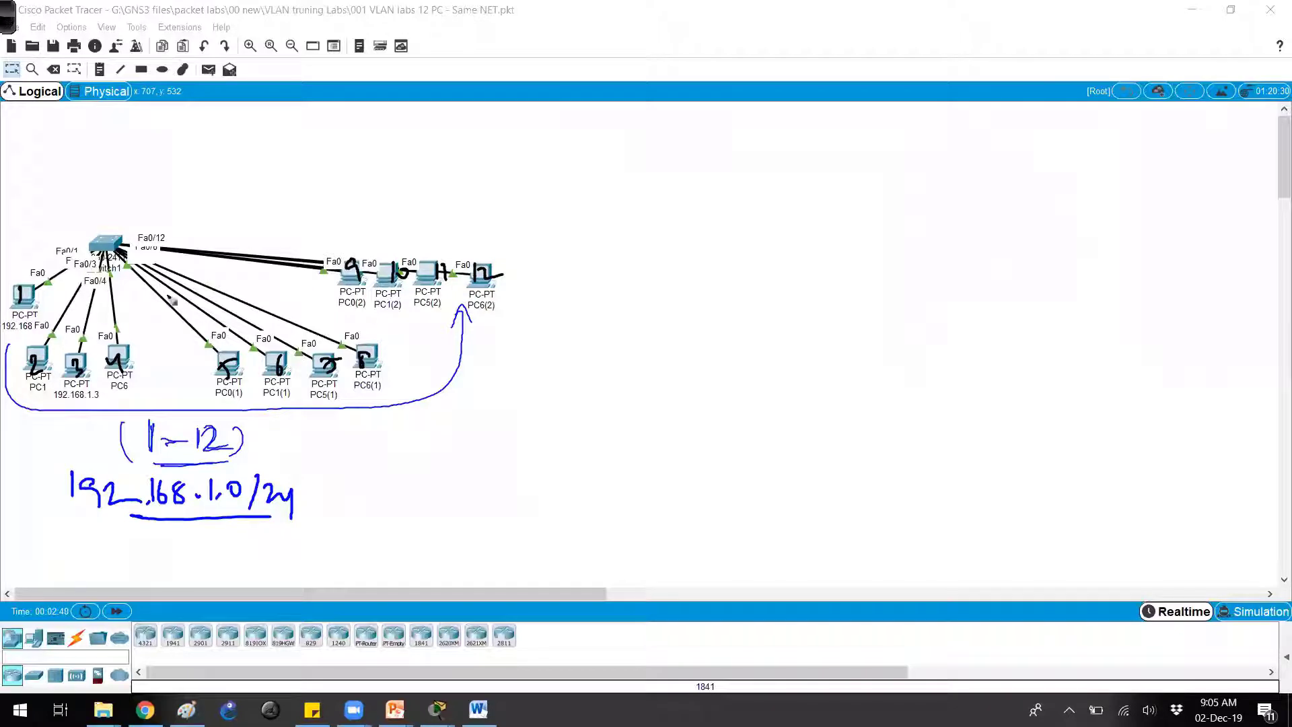
mouse_move(74, 232)
left_mouse_down()
mouse_move(165, 253)
mouse_move(98, 264)
mouse_move(75, 293)
mouse_move(46, 282)
mouse_move(68, 294)
mouse_move(276, 290)
left_mouse_up()
left_click_drag(191, 296, 304, 286)
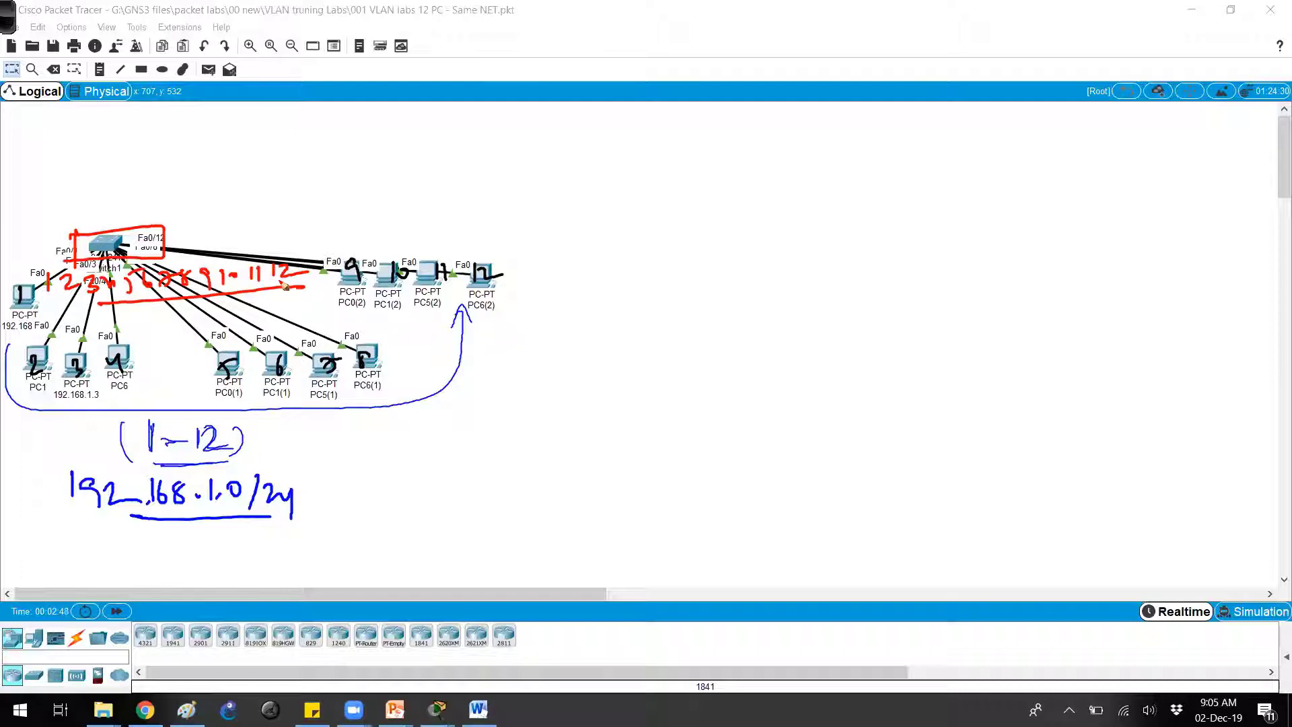
- In the Paint VLAN diagram, draw an arrow under the row of computers
key("Escape")
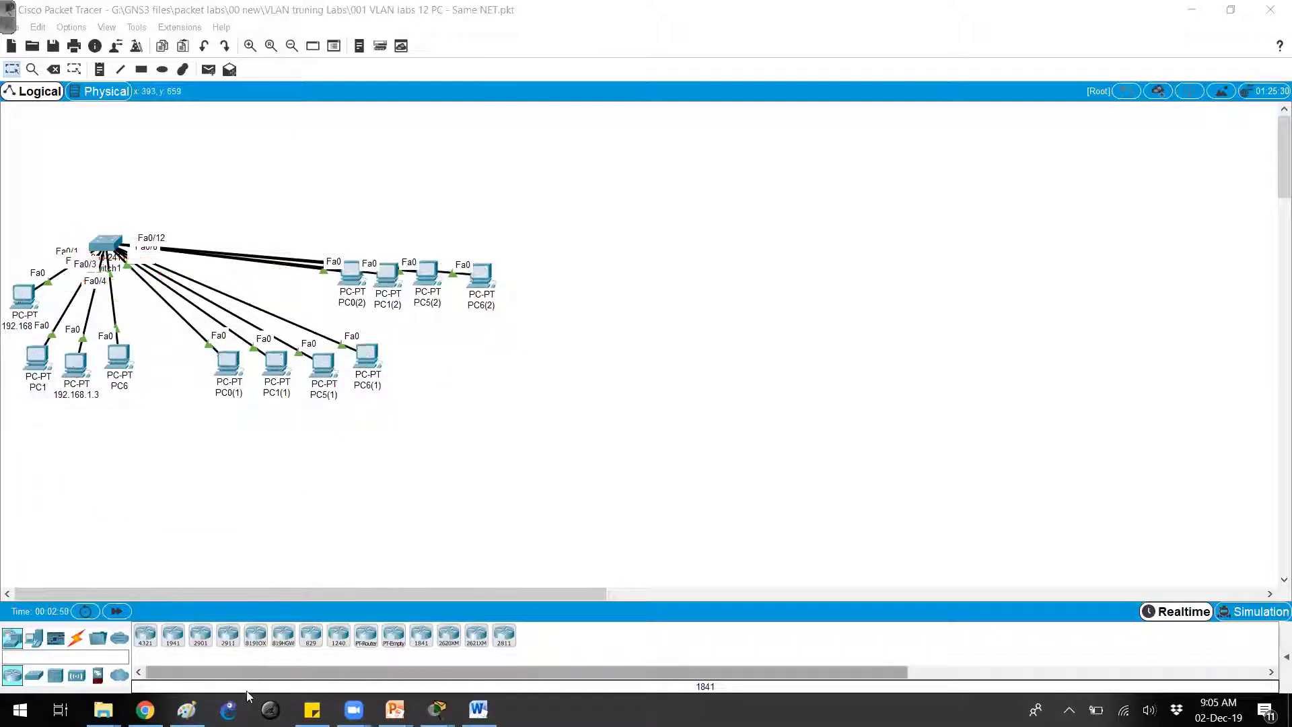
left_click(186, 710)
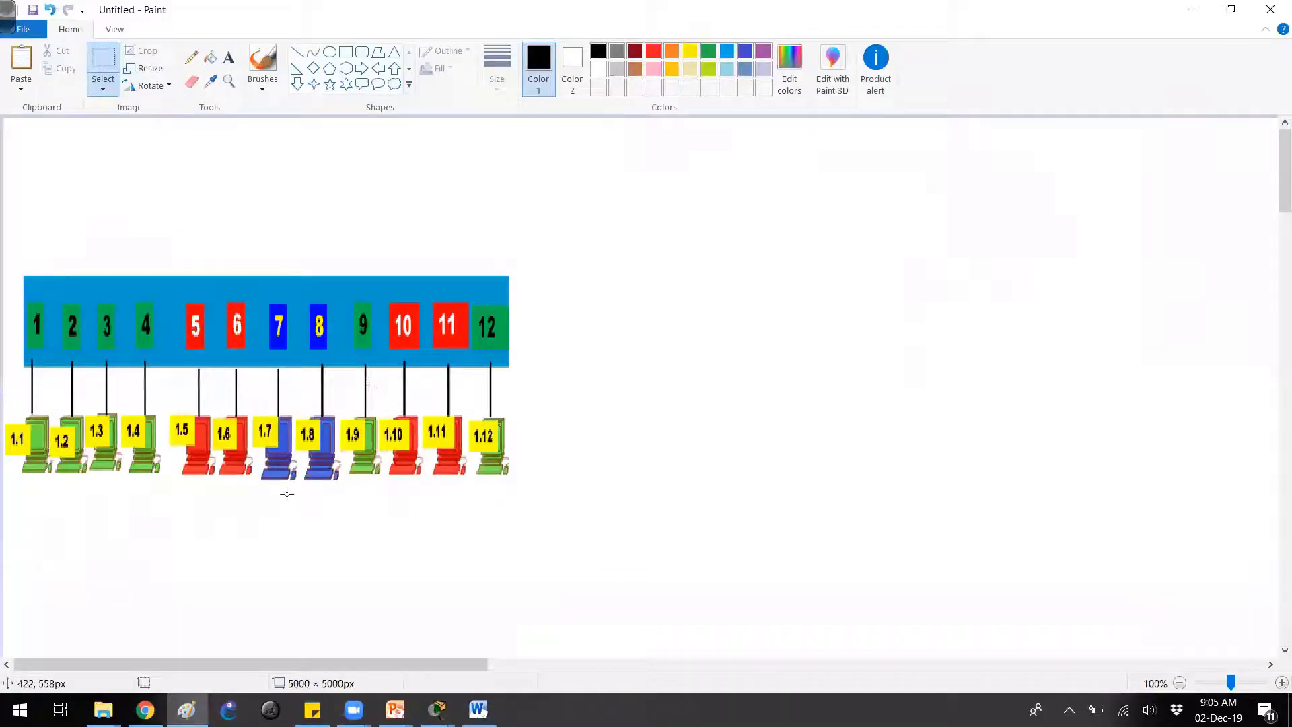
key("ctrl+2")
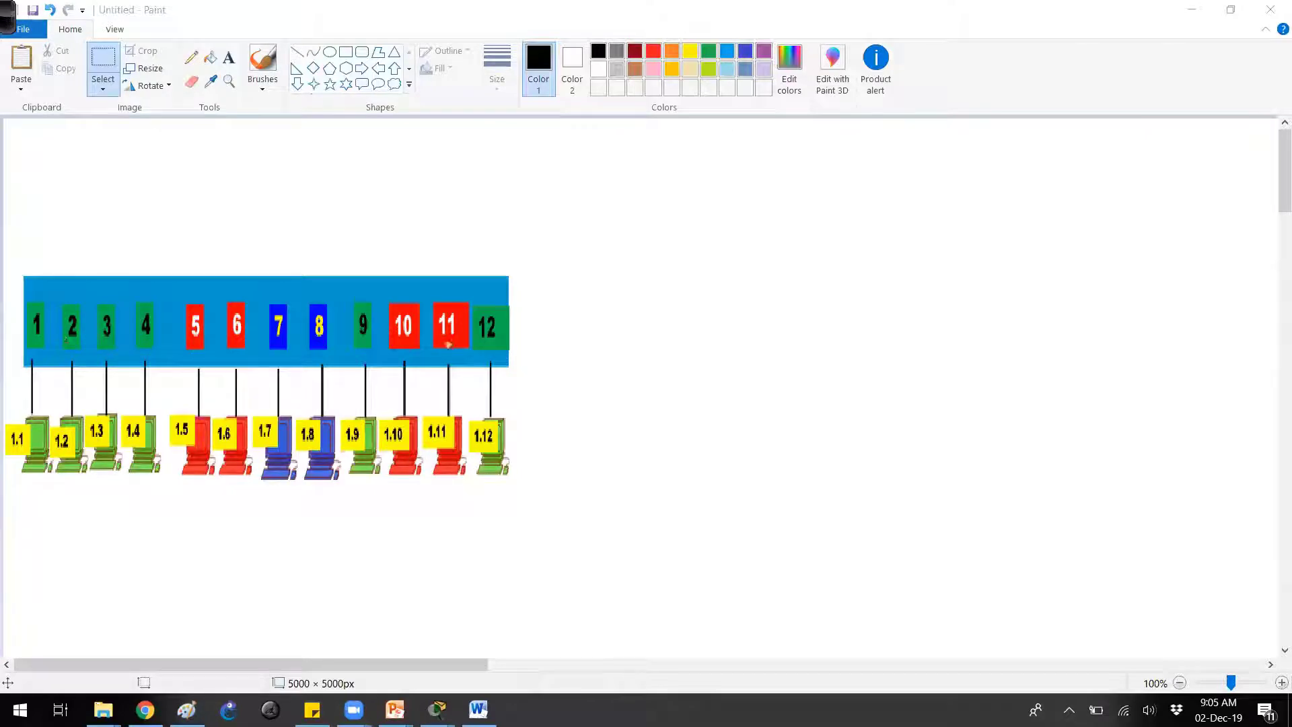
mouse_move(64, 492)
left_mouse_down()
mouse_move(491, 485)
mouse_move(486, 512)
left_mouse_up()
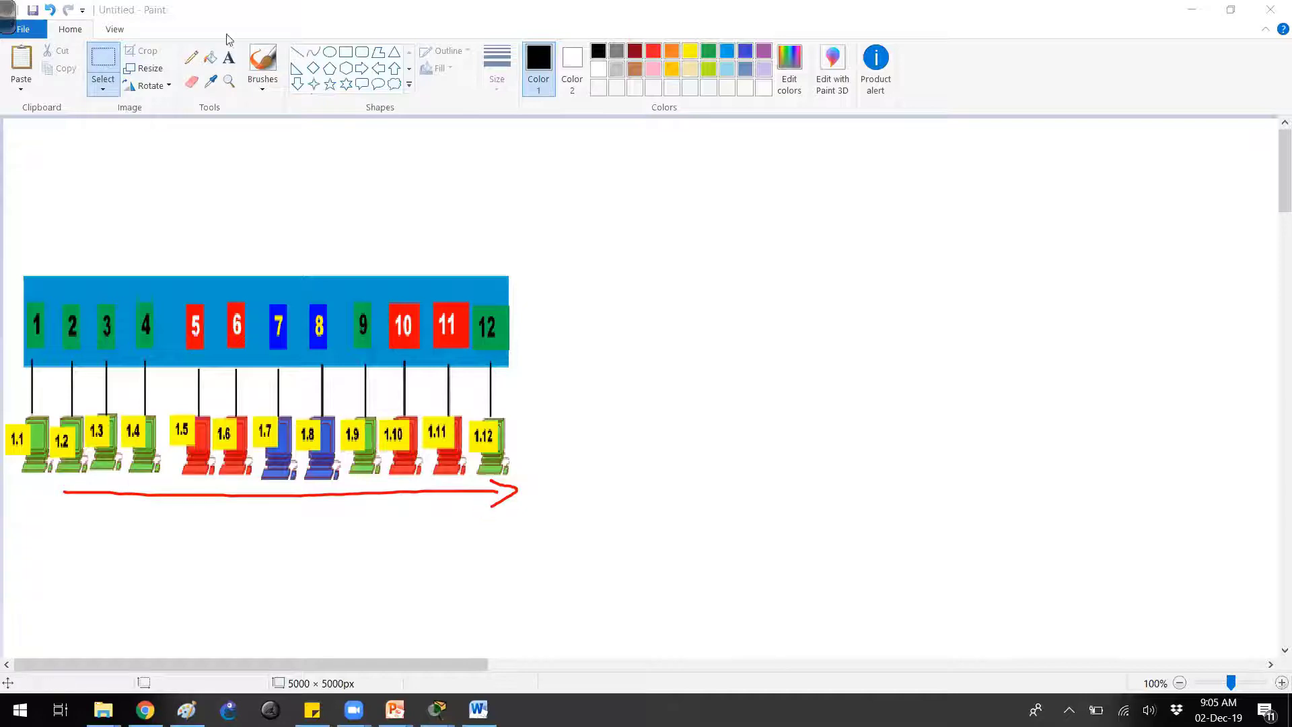
key("Escape")
- Add a bold, size-16 '192.168.1.0/24' text label below the arrow
left_click(230, 61)
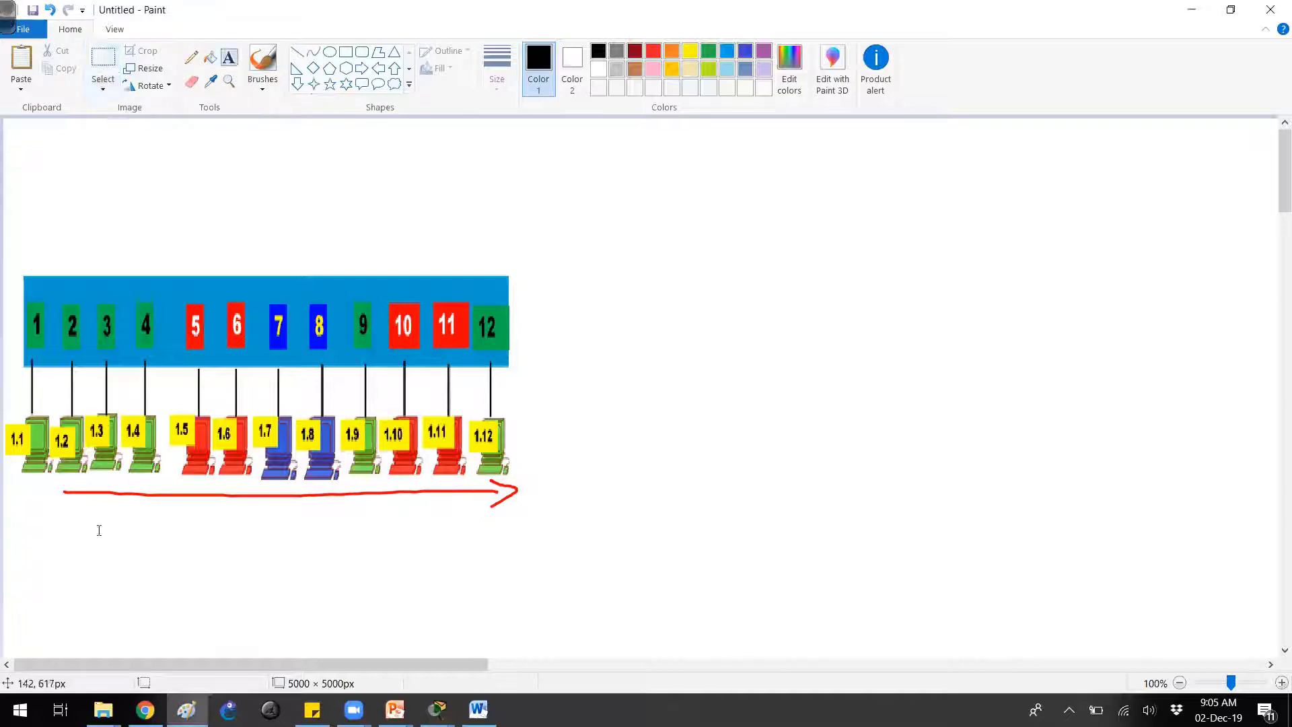
left_click(99, 528)
type("192.168.1.0/24")
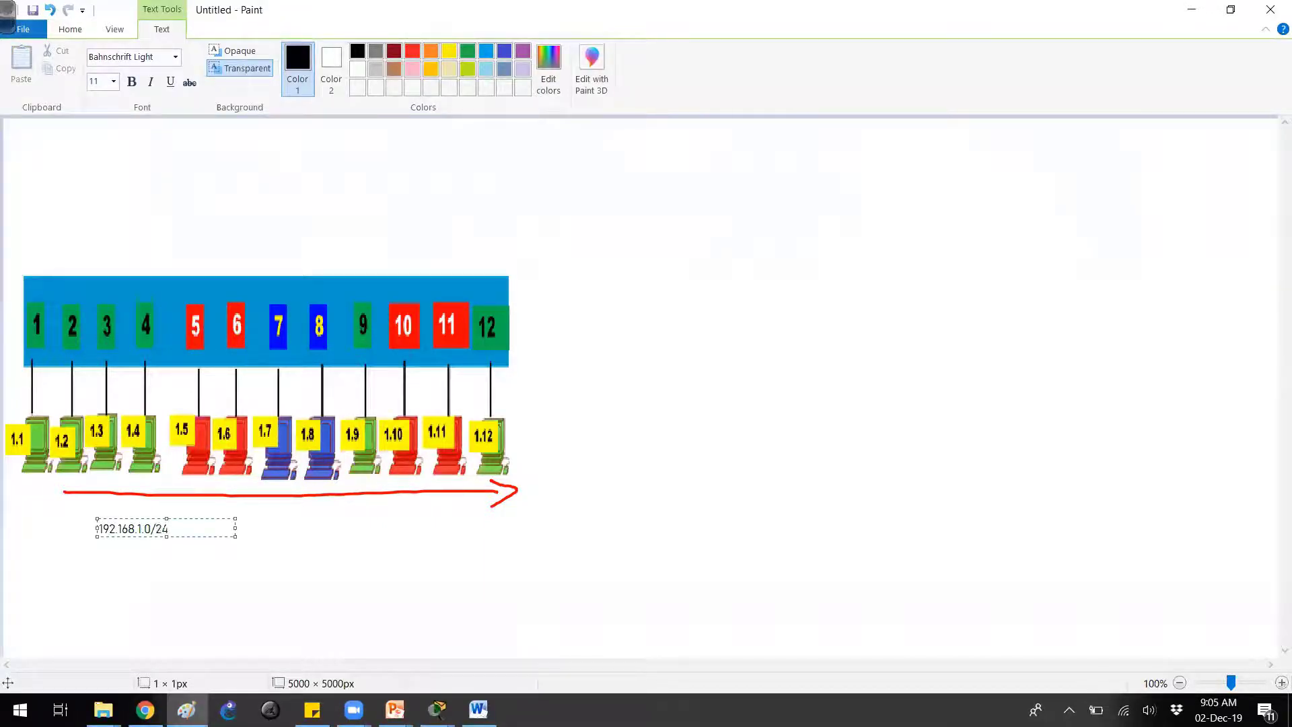
key("ctrl+a")
key("ctrl+b")
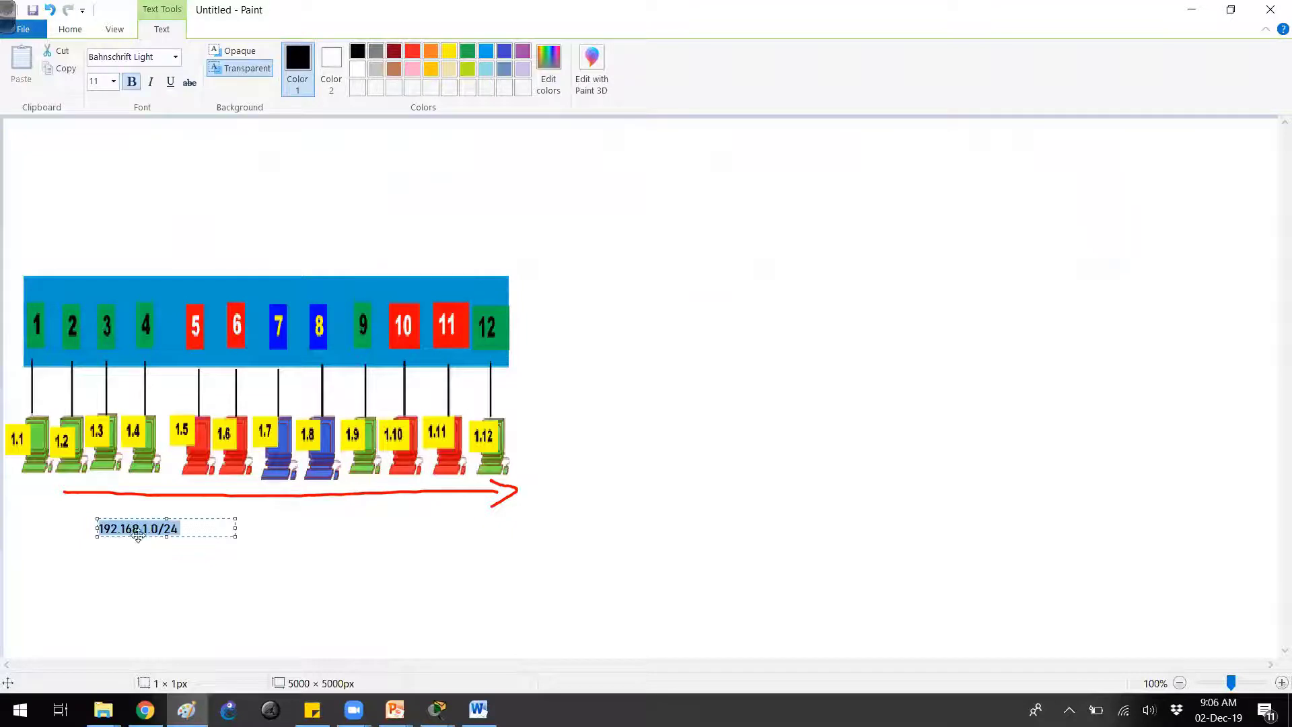
left_click(114, 81)
left_click(105, 188)
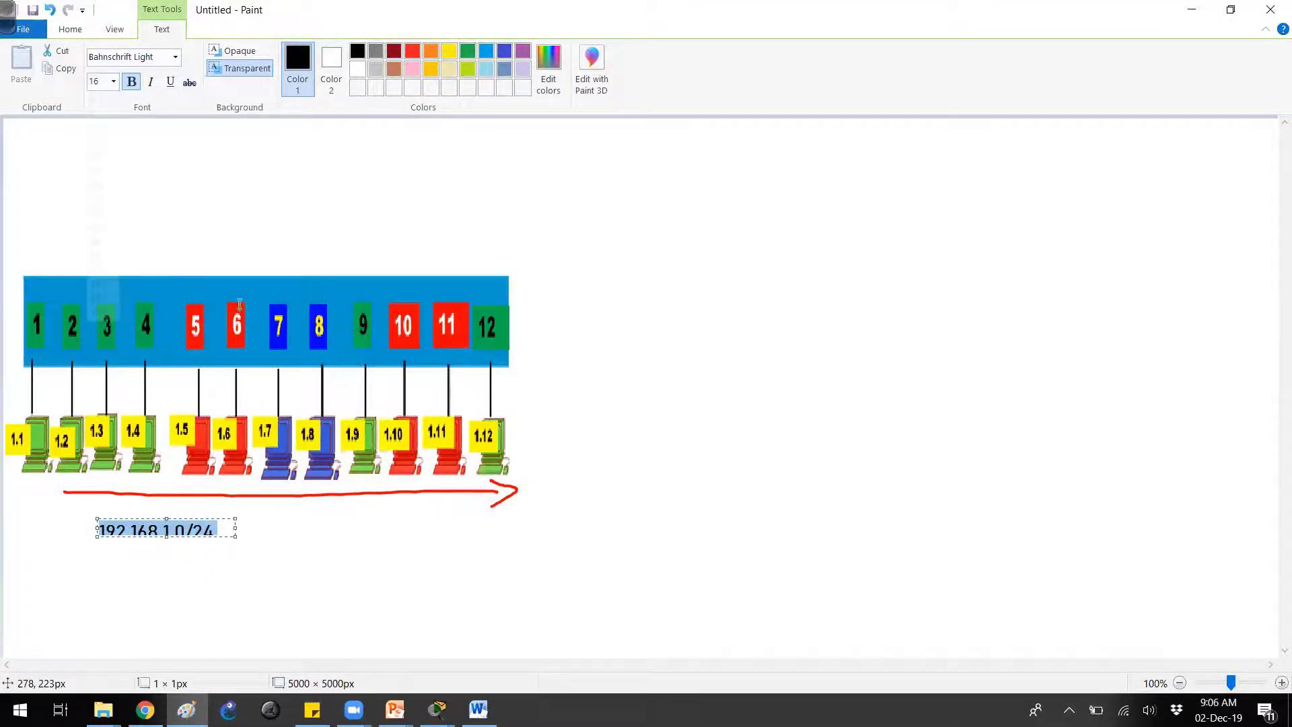
left_click(266, 229)
key("alt+Tab")
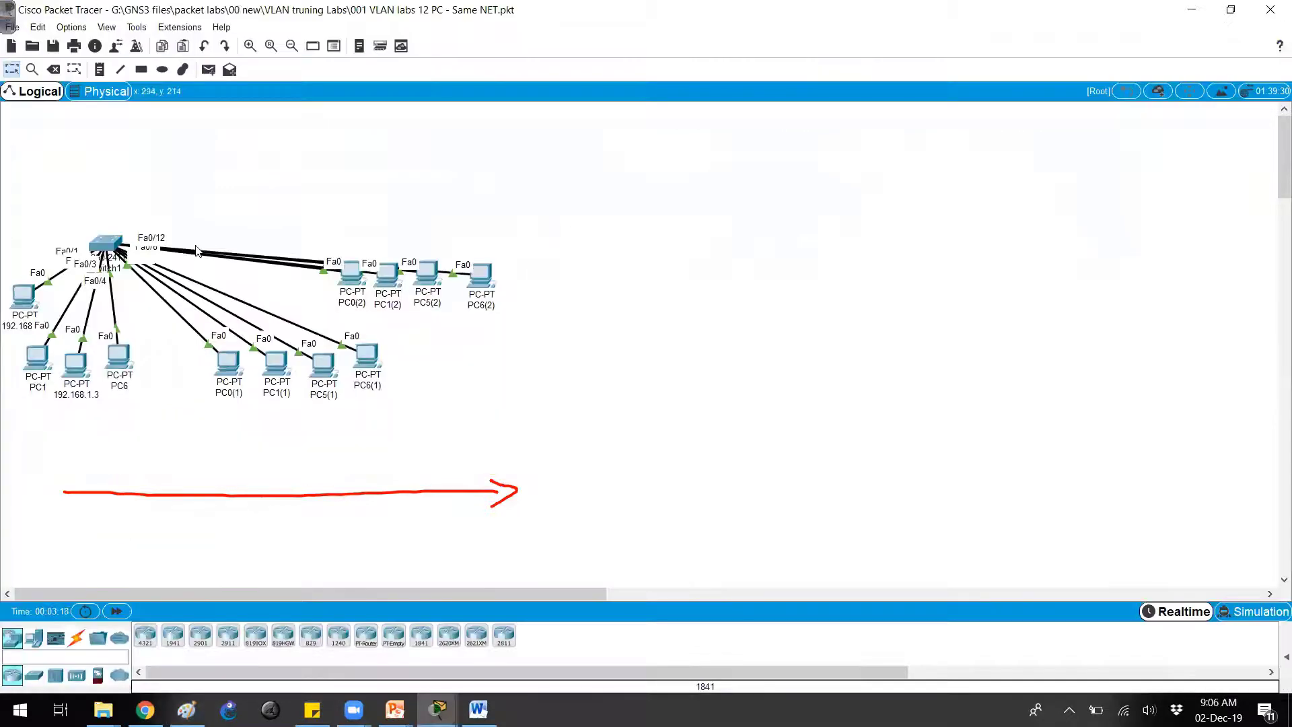
- Open Switch1's command line and move its window aside to reveal the diagram
left_click(106, 244)
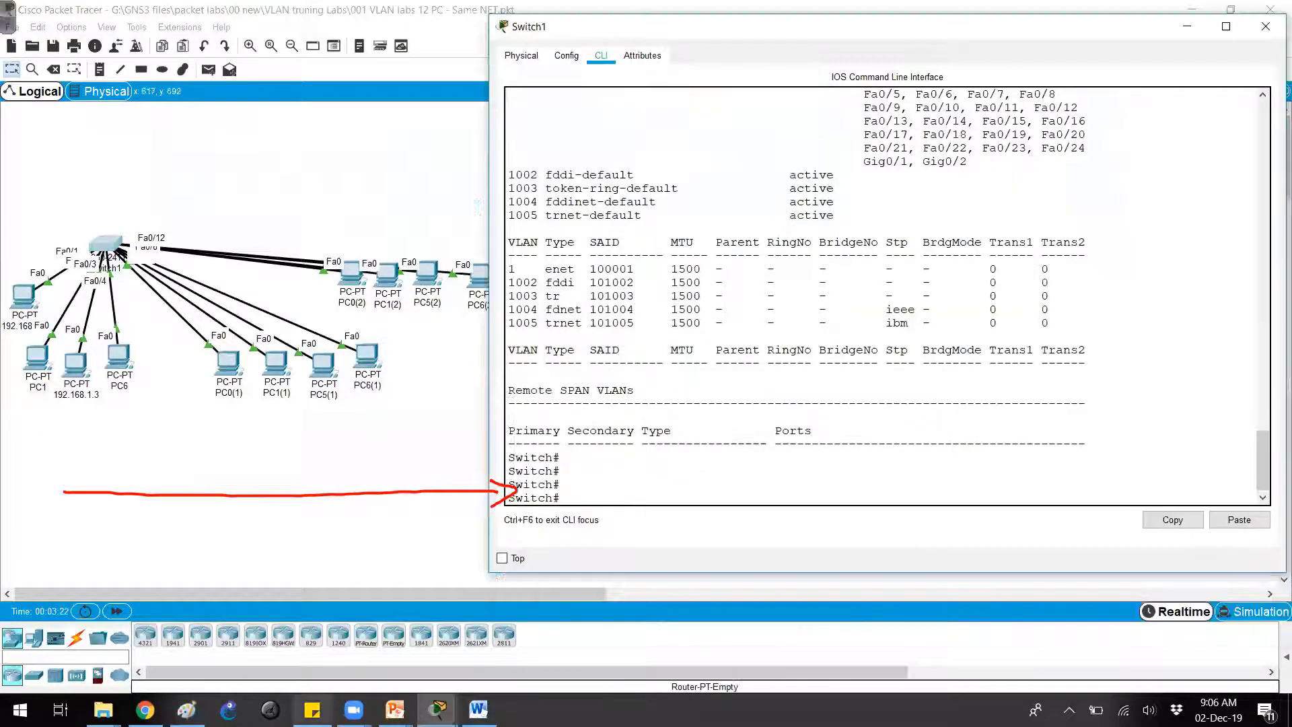
left_click(187, 710)
key("alt+Tab")
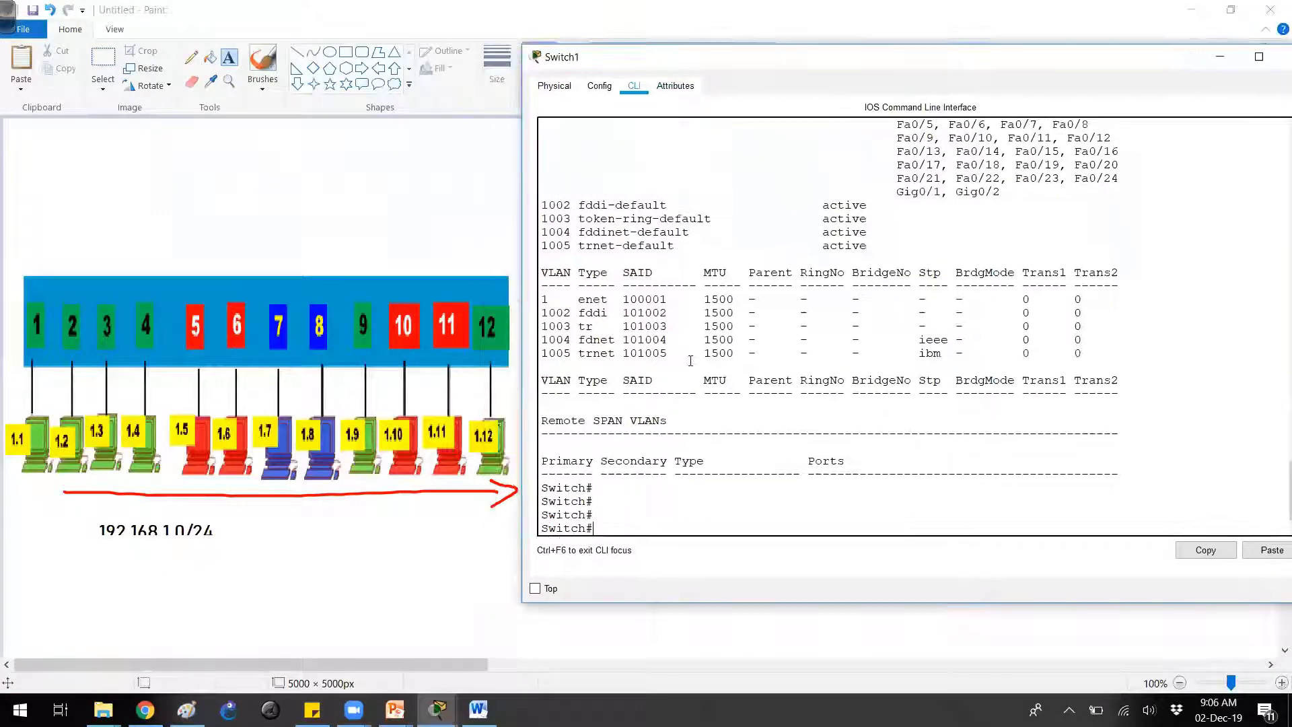
left_click_drag(657, 34, 690, 64)
- Run show vlan on Switch1, fixing the typo, and display the full output
key("Return")
key("Return")
type("show valn")
key("Tab")
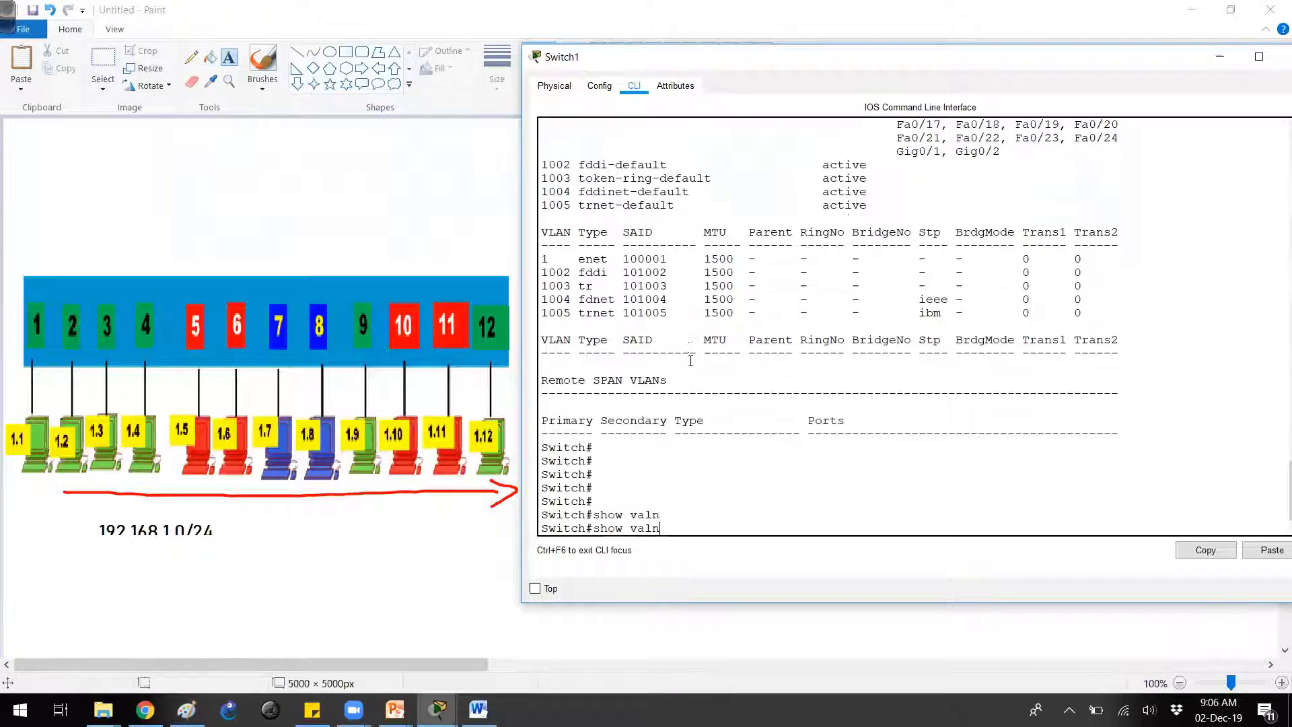
type("lanb")
key("Tab")
key("BackSpace")
key("Tab")
key("Return")
key("space")
scroll(634, 320, "up", 3)
- Highlight VLAN 1 default as active with ports Fa0/1–24 and Gig0/1–2
left_click_drag(542, 274, 638, 276)
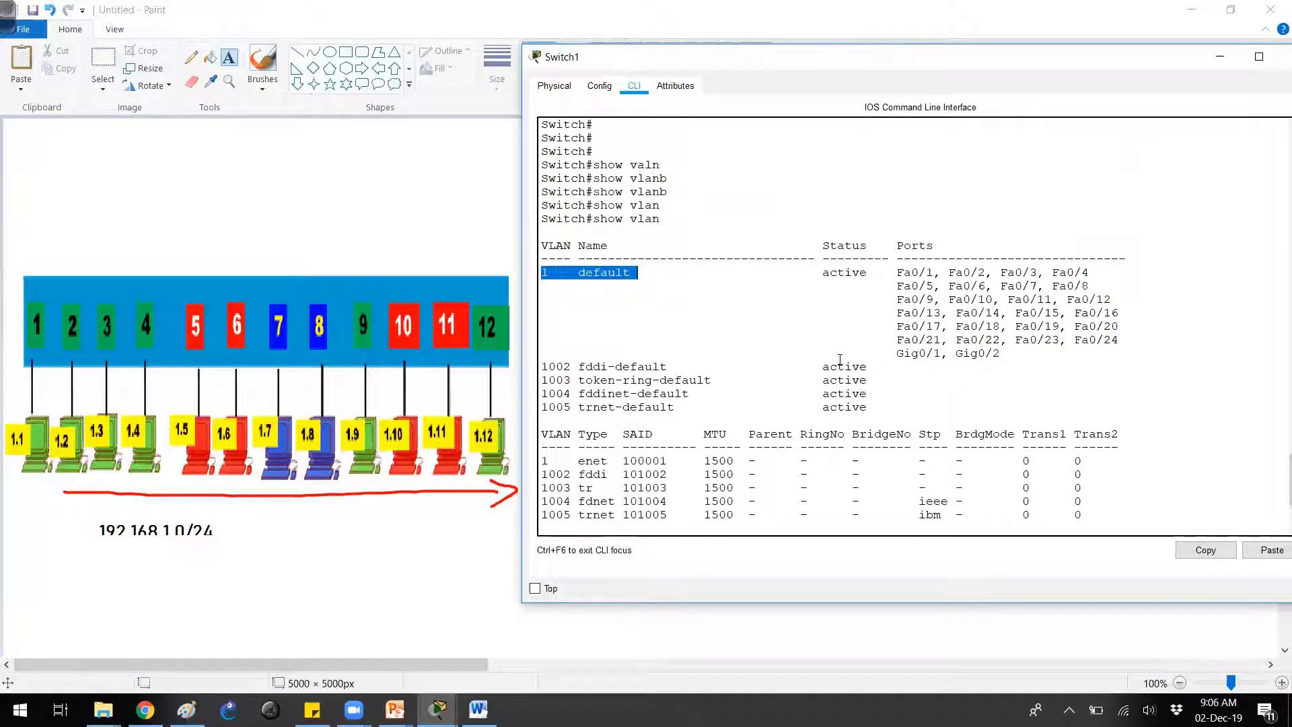
left_click_drag(816, 274, 1072, 352)
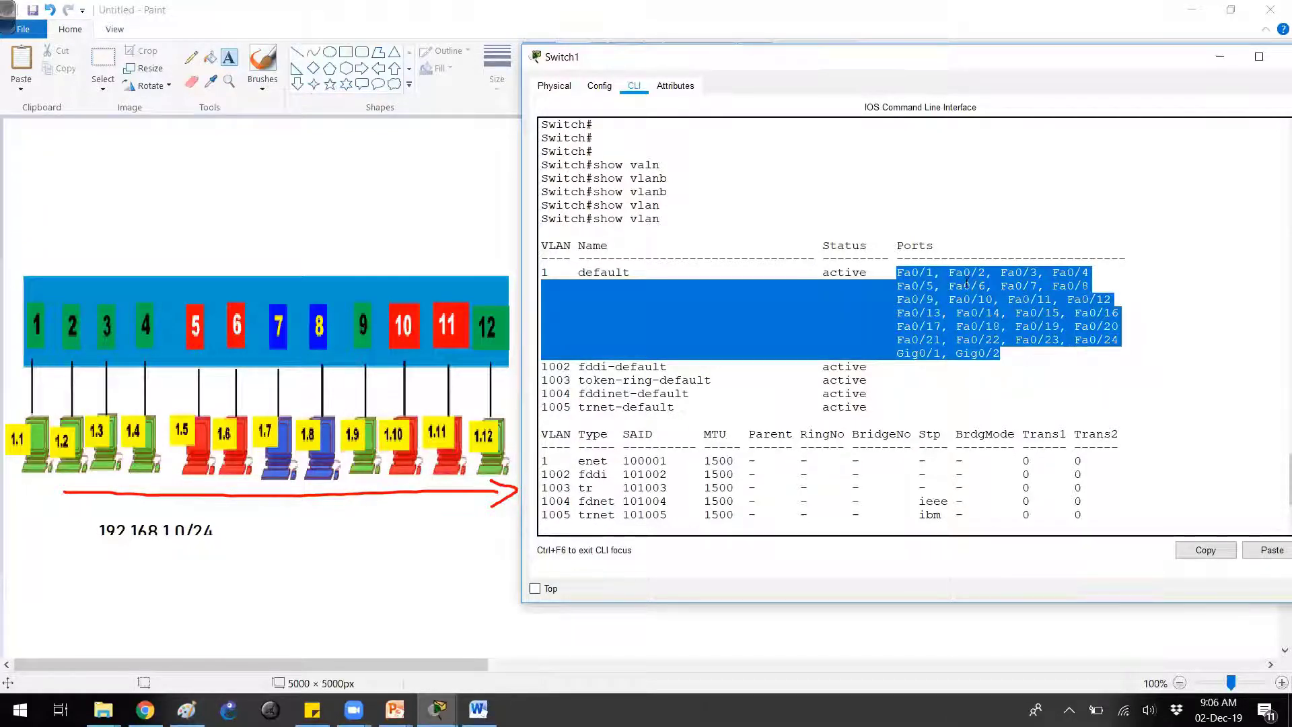
left_click(931, 281)
left_click_drag(888, 273, 1155, 341)
left_click(961, 366)
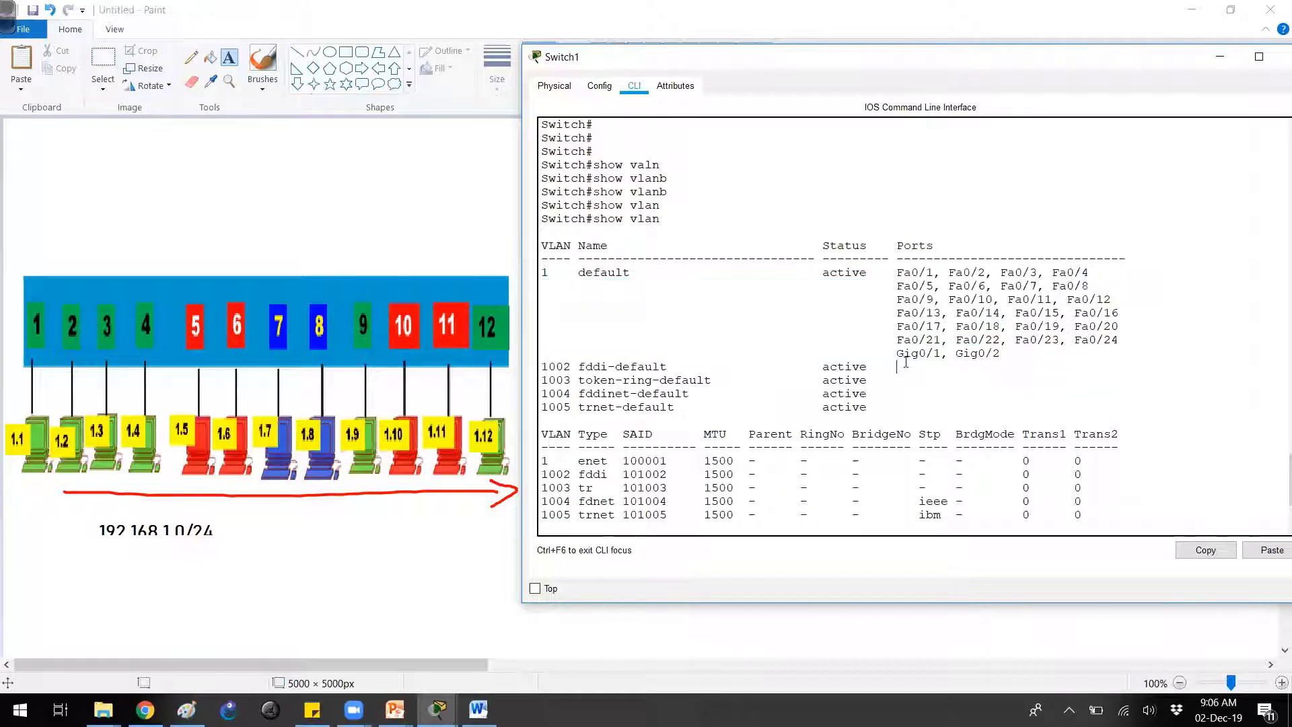
left_click_drag(889, 353, 1031, 359)
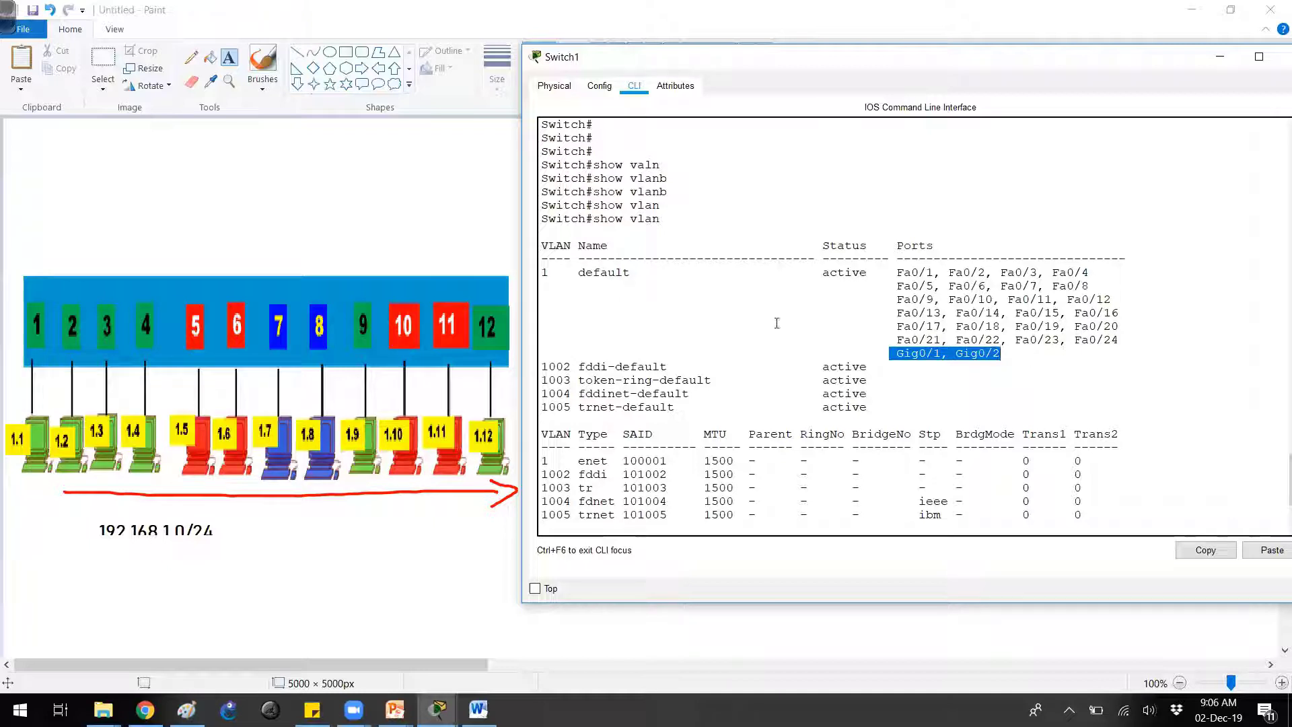
left_click_drag(619, 286, 1117, 339)
left_click(980, 352)
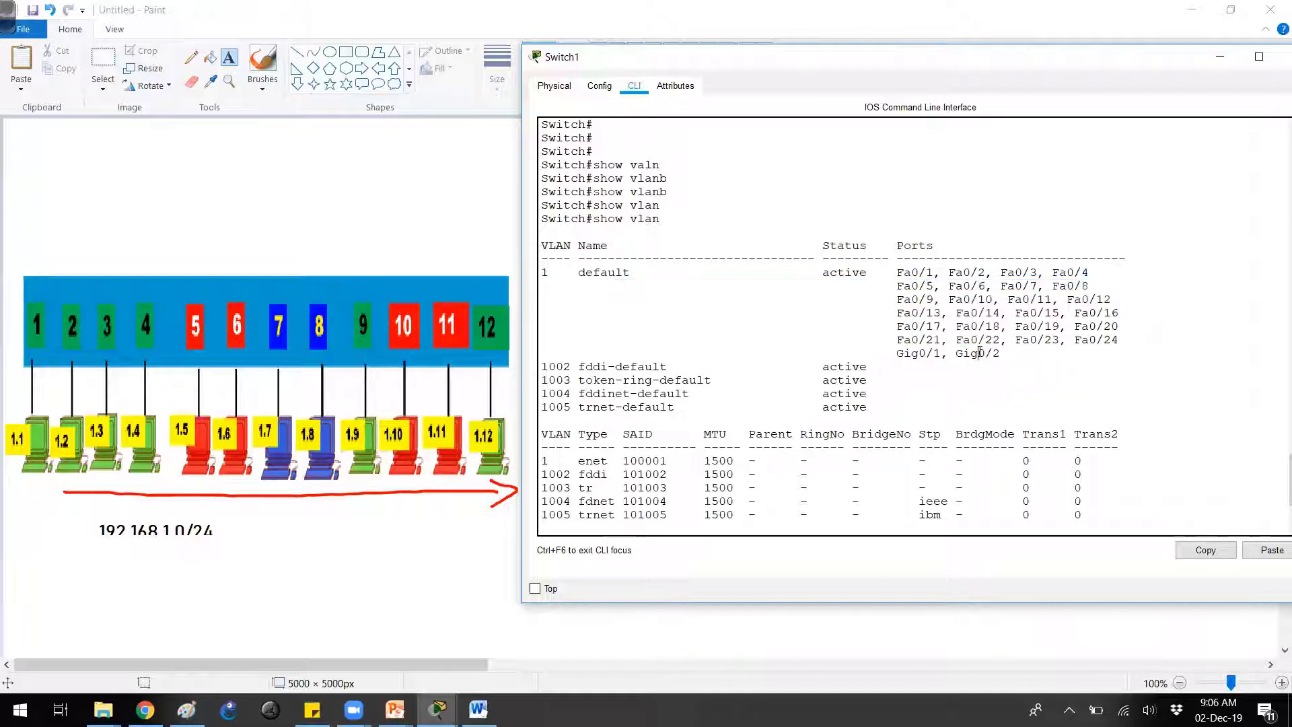
key("Return")
key("Return")
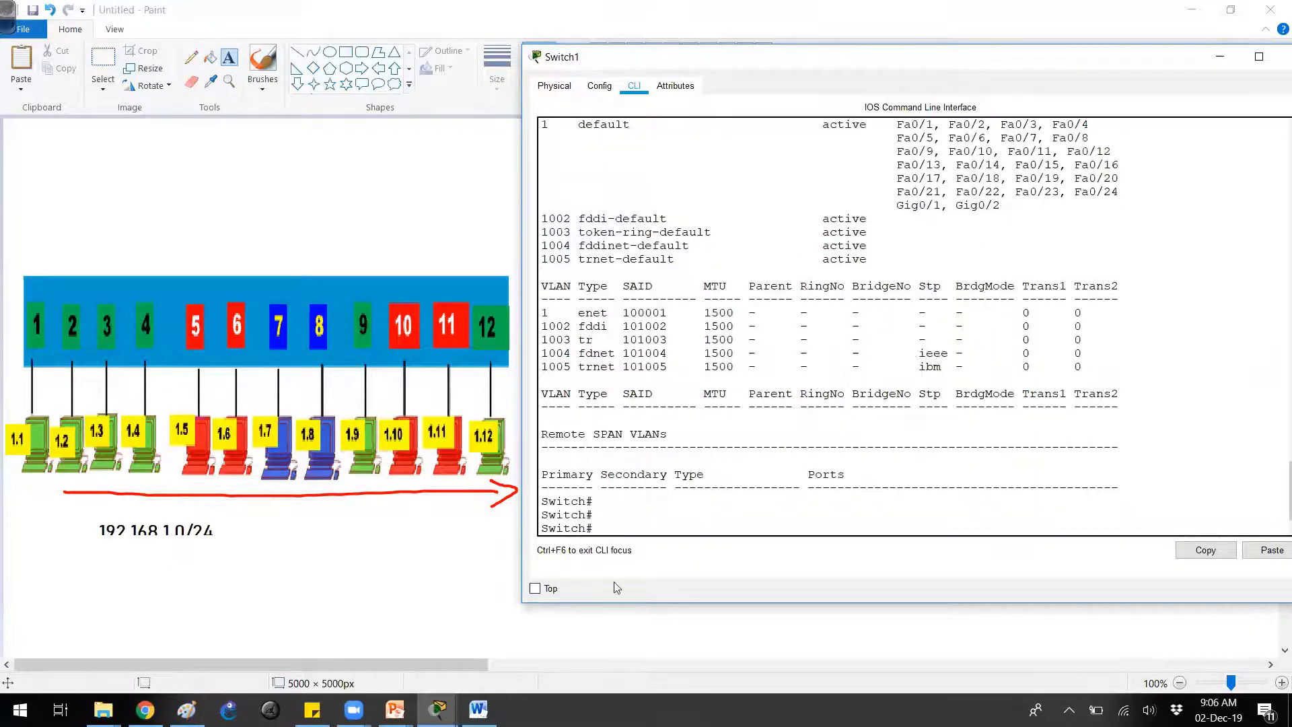
left_click(438, 709)
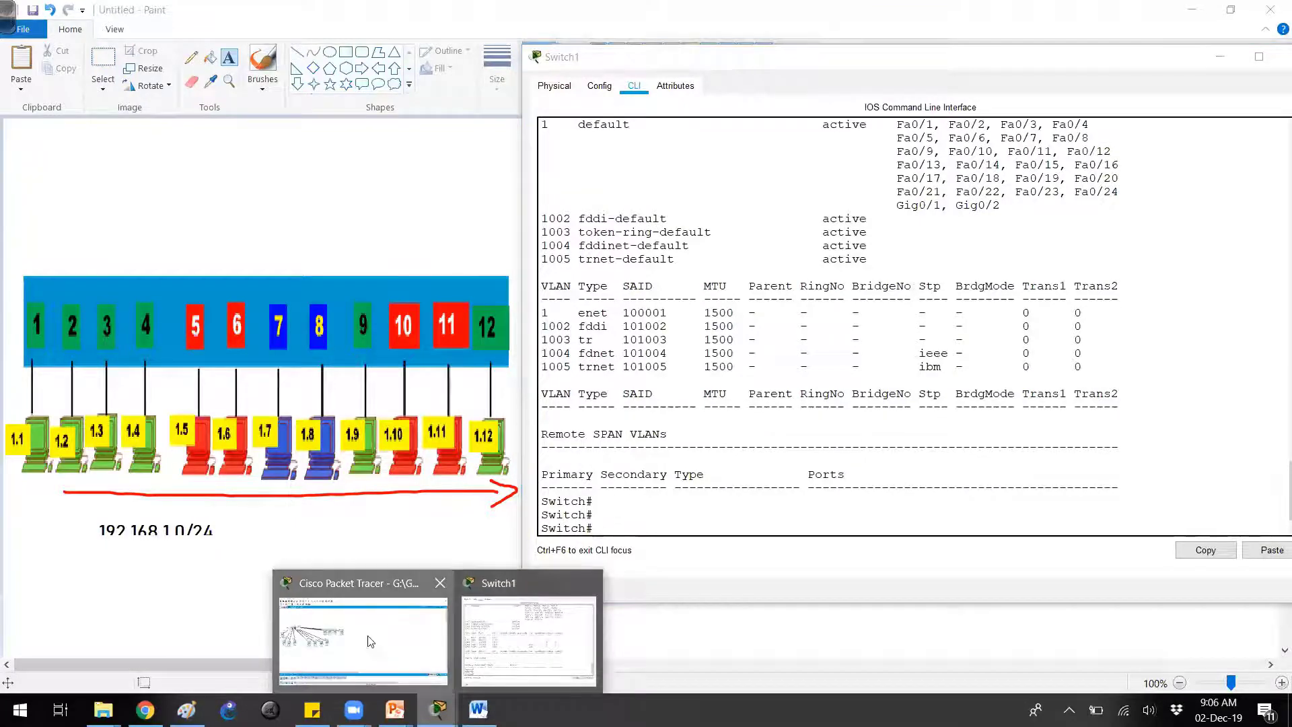
- Open PC 192.168.1.1 and check its IP address in IP Configuration
left_click(370, 641)
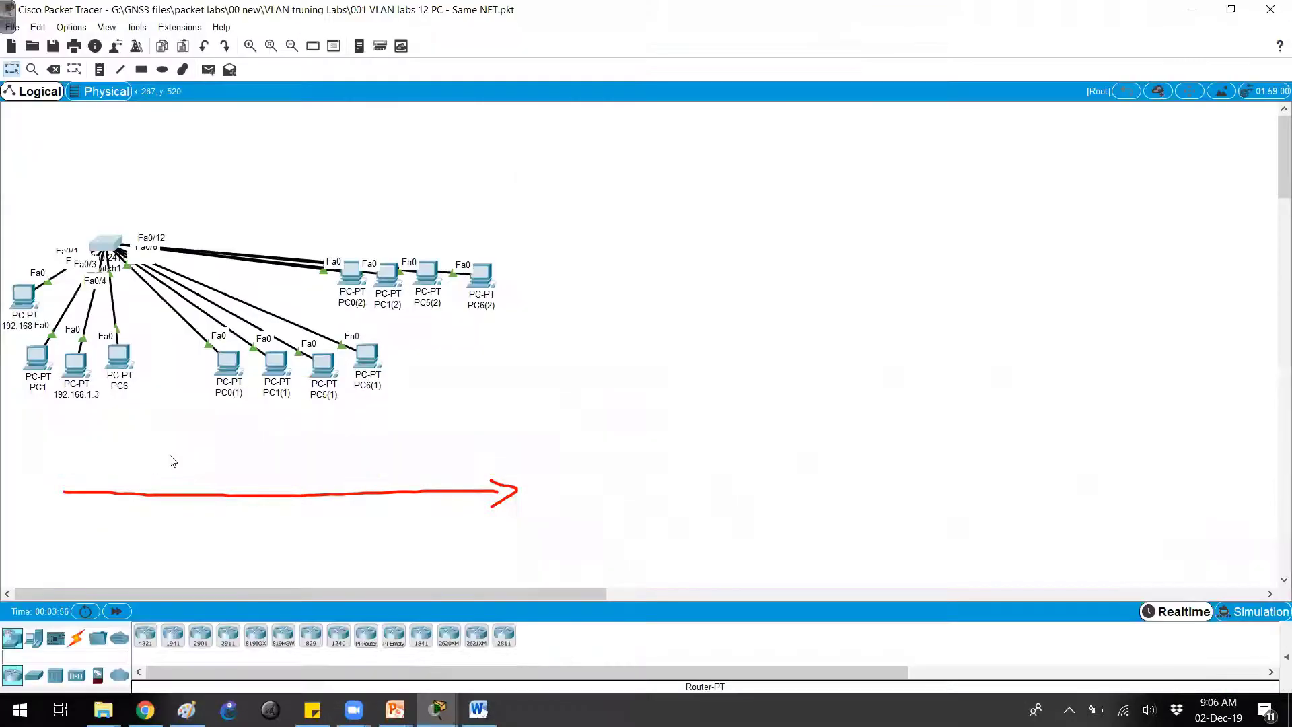
left_click(20, 299)
left_click_drag(528, 95, 658, 85)
left_click(626, 116)
left_click(568, 168)
left_click_drag(705, 215, 751, 217)
left_click(768, 218)
left_click(1051, 138)
- Run ipconfig in the PC's Command Prompt and ping 192.168.1.2
left_click(912, 176)
left_click_drag(799, 89, 851, 85)
type("ipconfig")
key("Return")
type("ping  19")
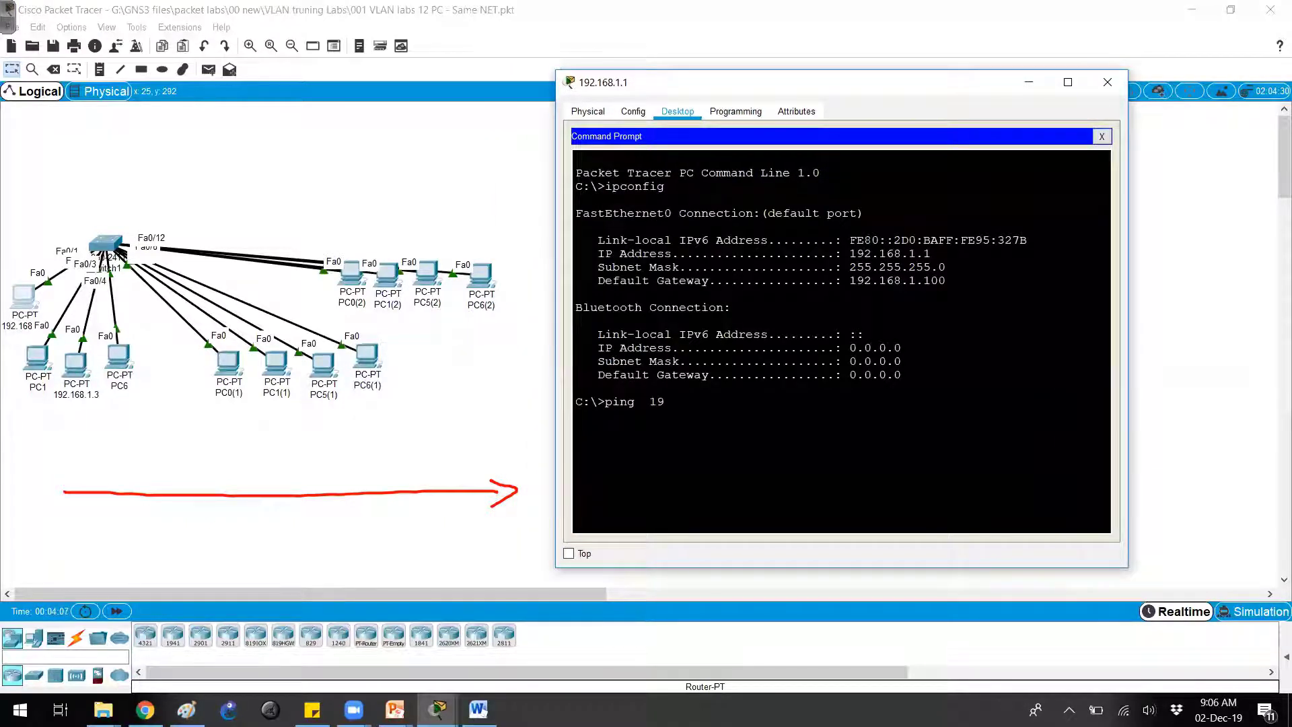
type("2.168.1.2")
key("Return")
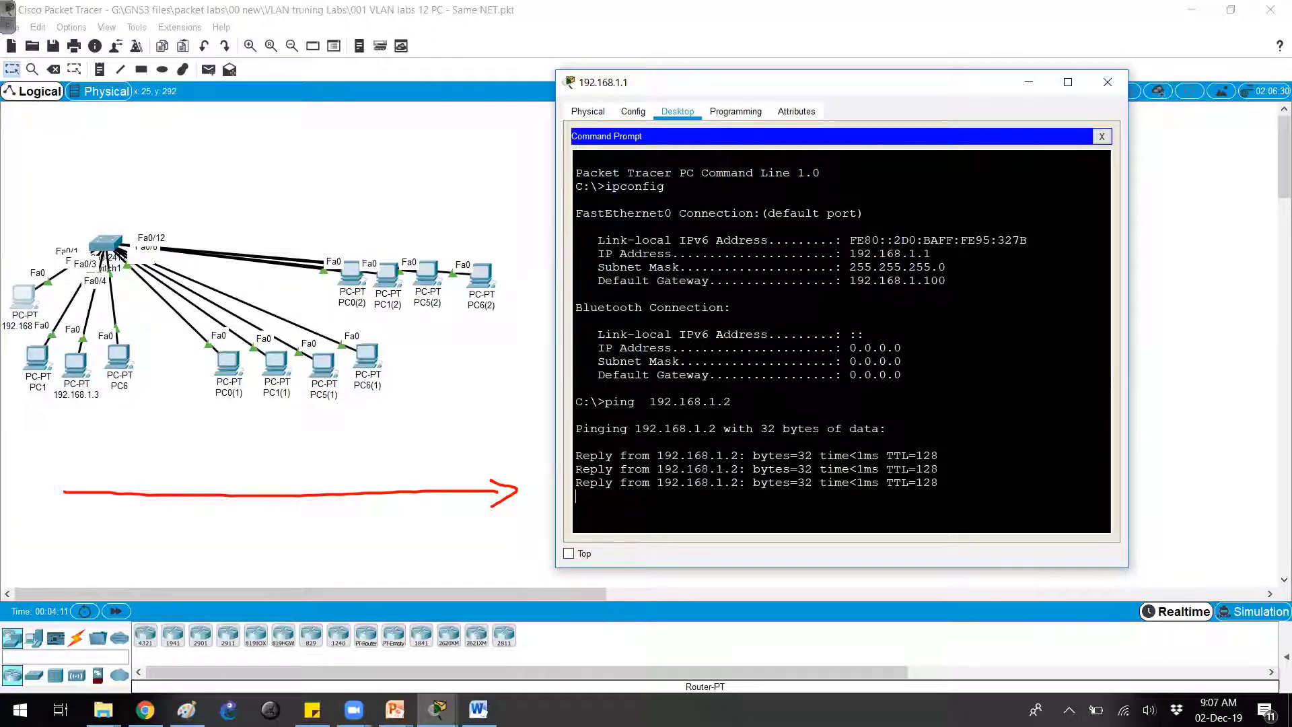
- Ping 192.168.1.3 through 192.168.1.6 in turn, confirming replies from each
key("ctrl+c")
key("Up")
key("BackSpace")
type("3")
key("Return")
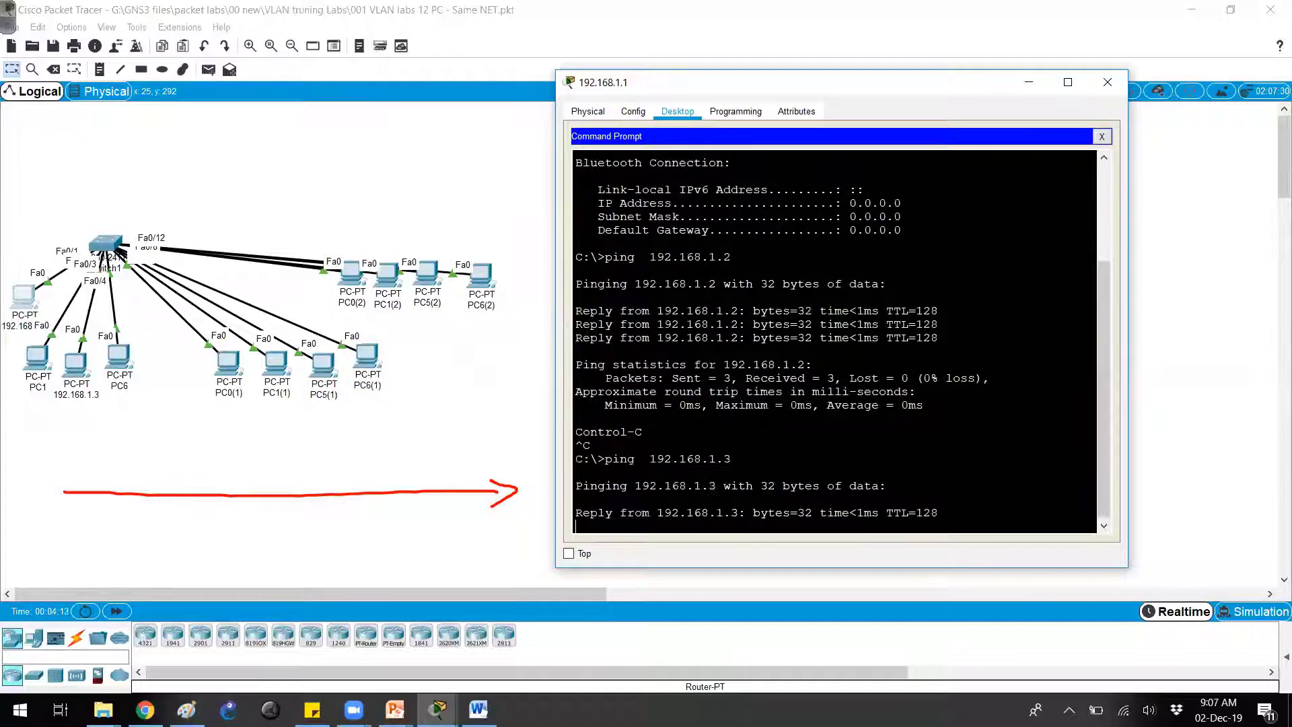
key("ctrl+c")
key("Up")
key("BackSpace")
type("4")
key("Return")
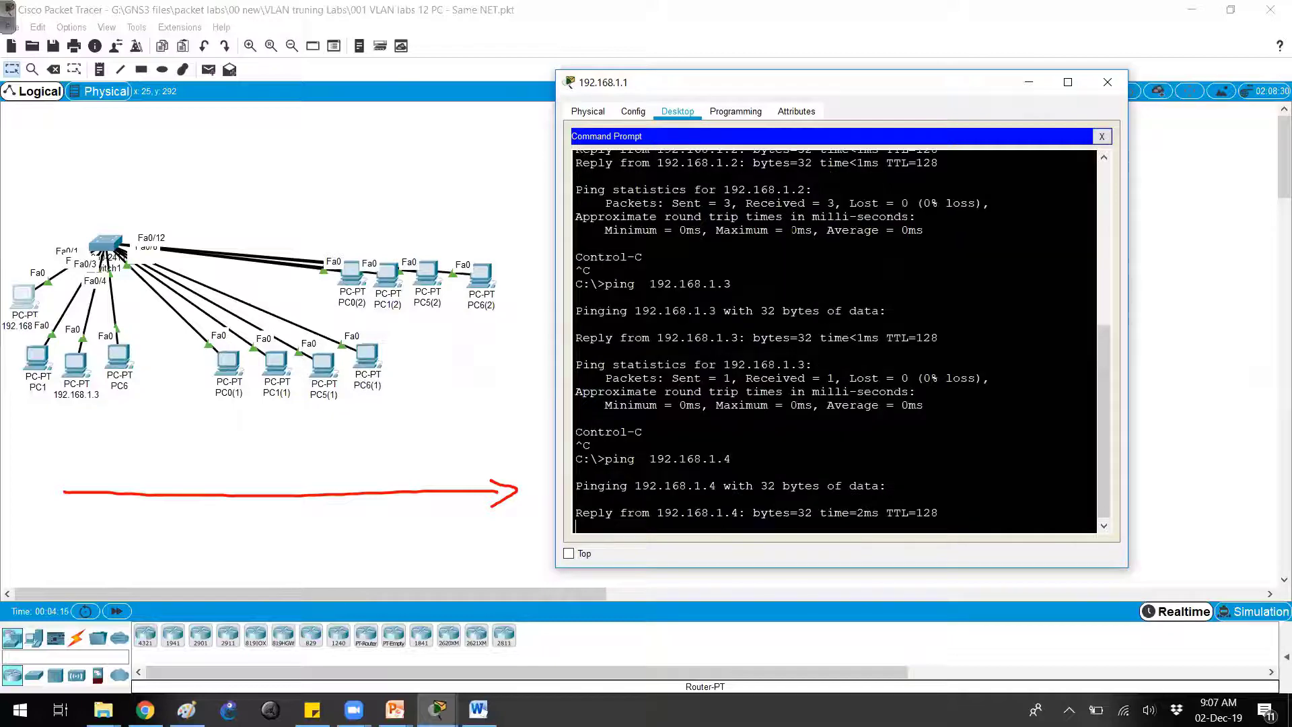
key("ctrl+c")
key("Up")
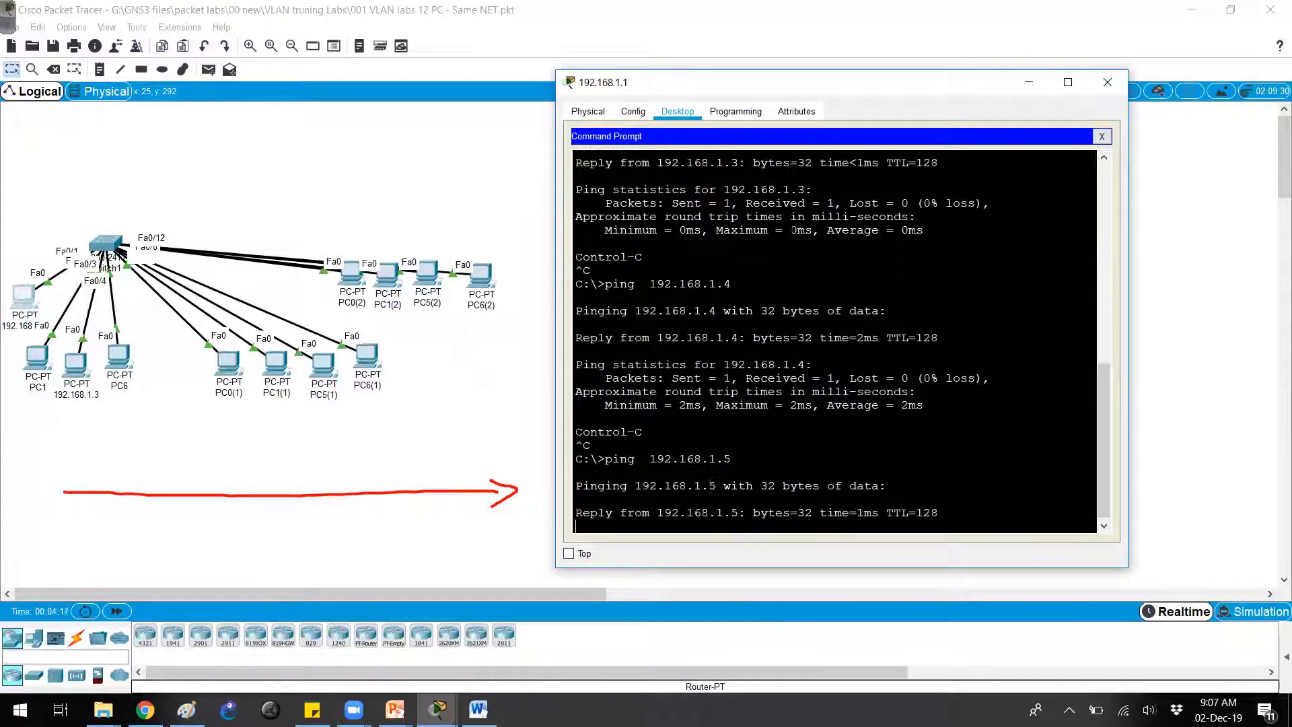
key("ctrl+c")
key("Up")
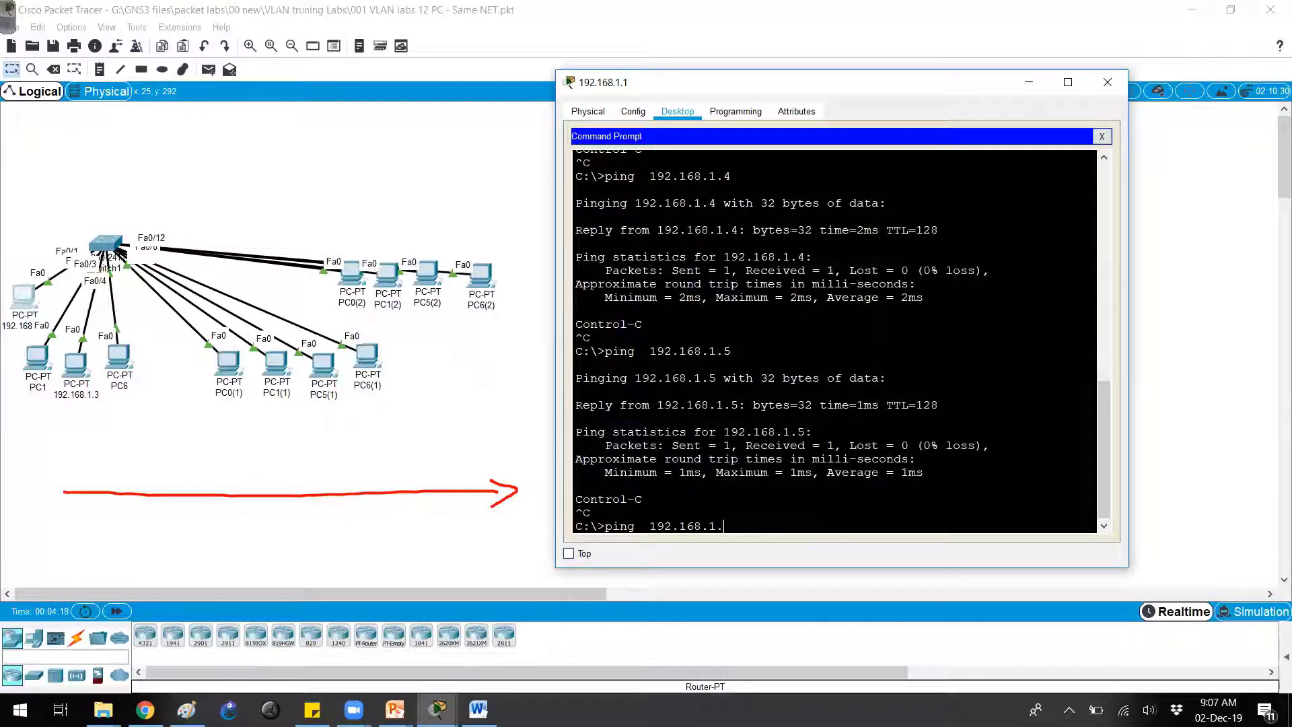
type("6")
key("Return")
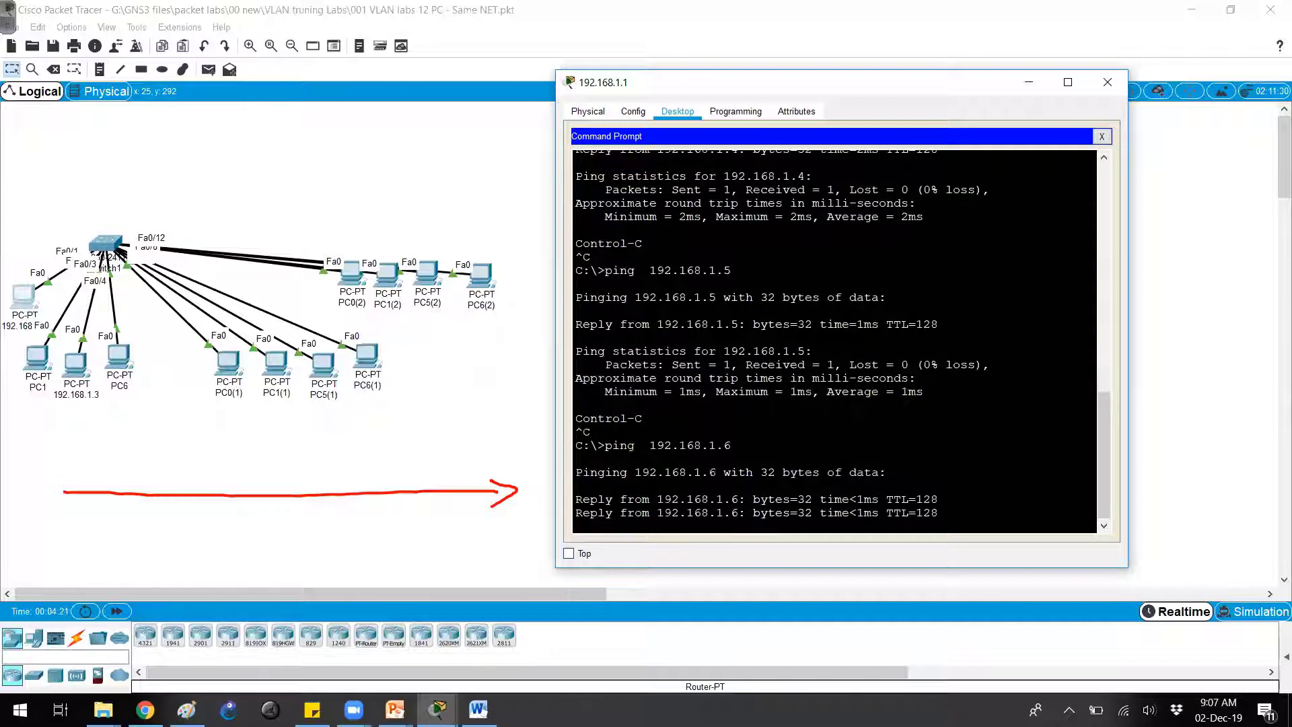
- Ping 192.168.1.7, .8 and .9, confirming replies from each
key("ctrl+c")
key("Up")
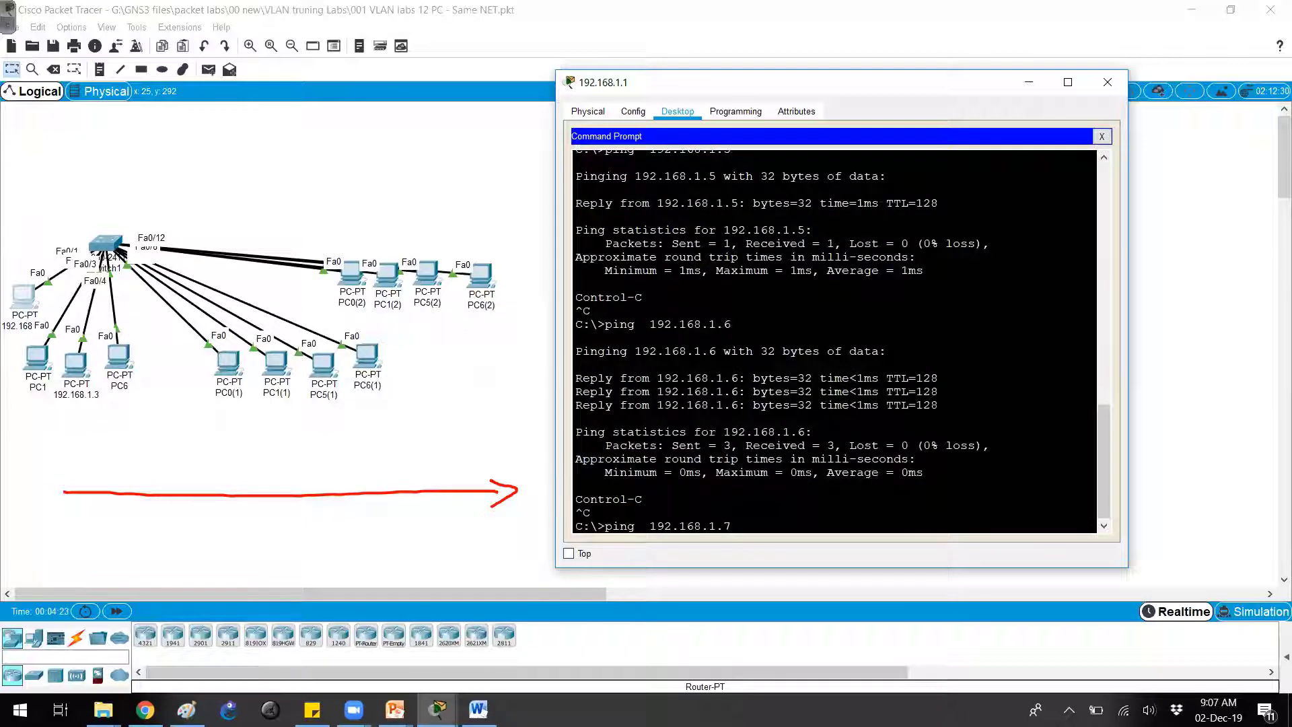
type("7")
key("Return")
key("ctrl+c")
key("Up")
key("BackSpace")
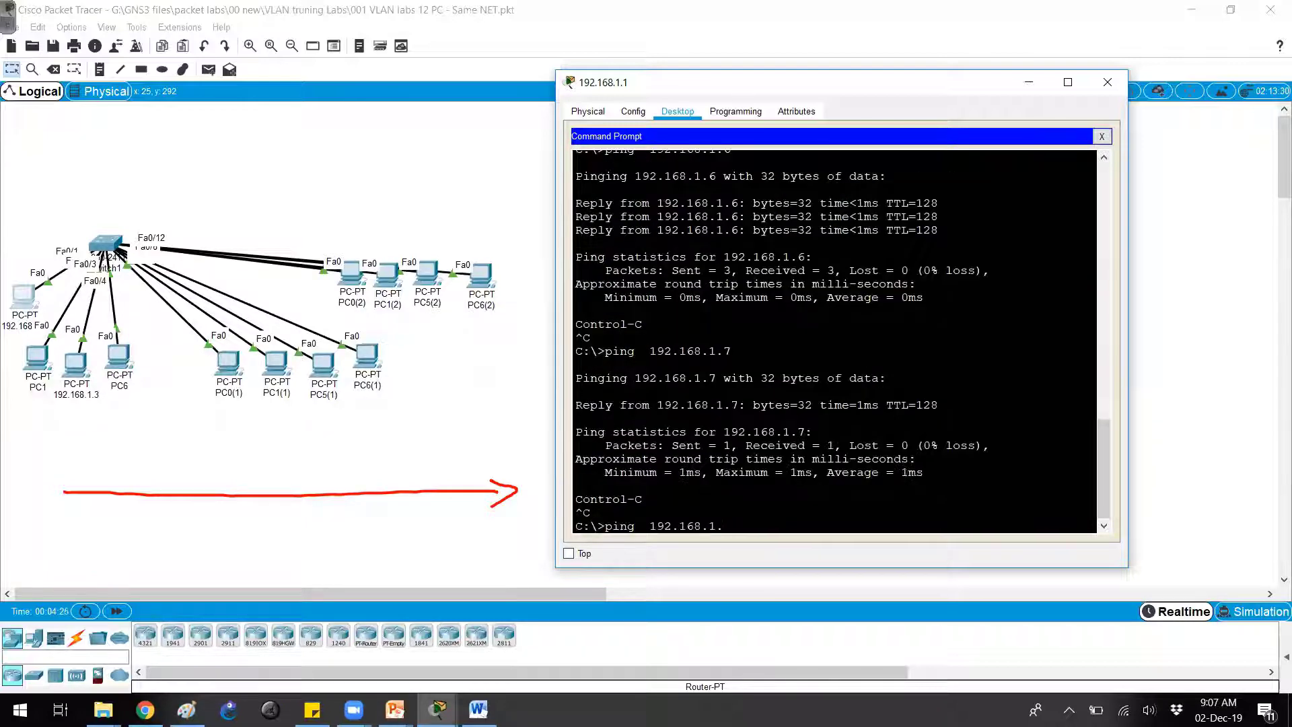
type("8")
key("Return")
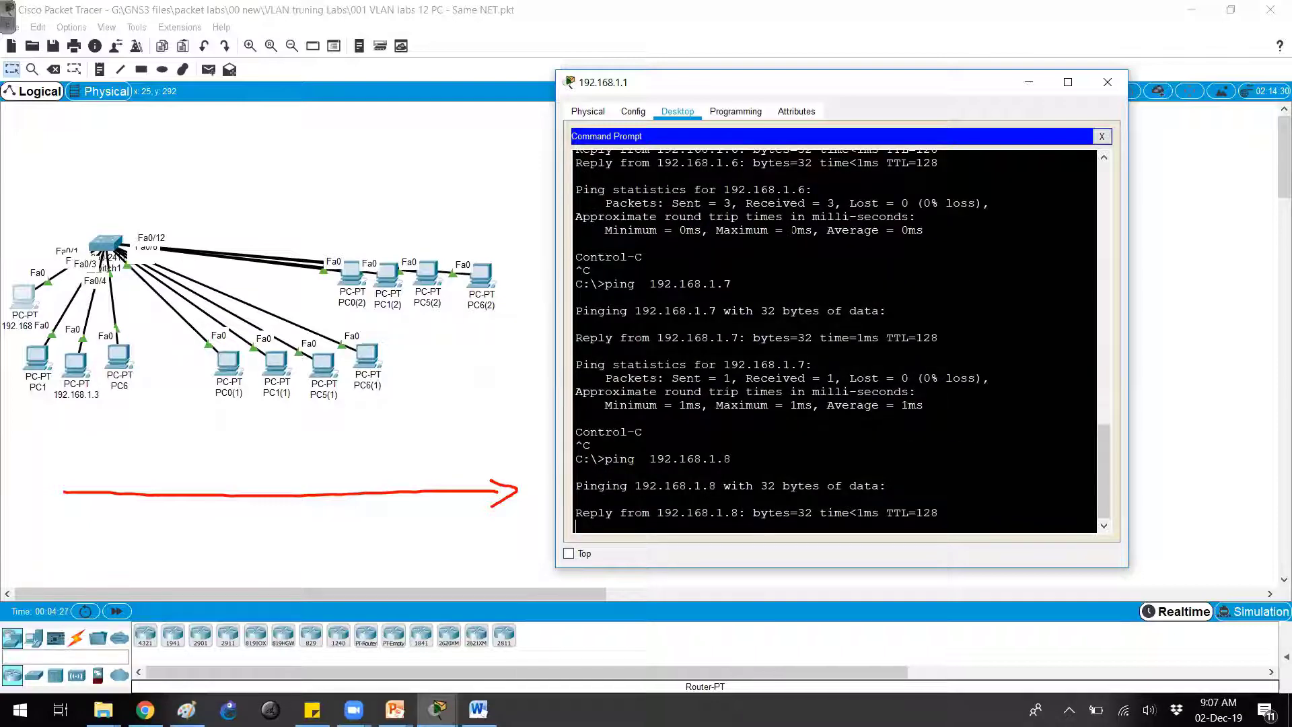
key("ctrl+c")
key("Up")
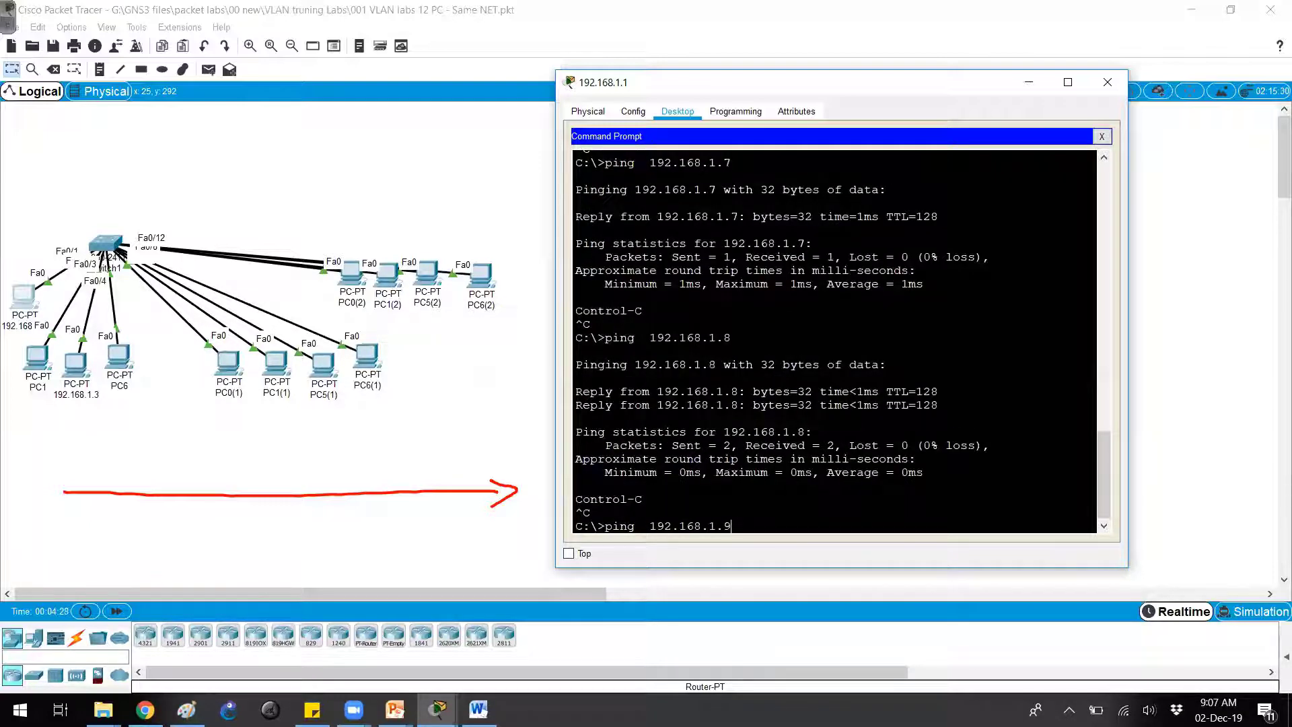
type("9")
key("Return")
- Ping 192.168.1.10, .11 and .12, confirming replies from each
key("ctrl+c")
key("Up")
key("BackSpace")
type("10")
key("Return")
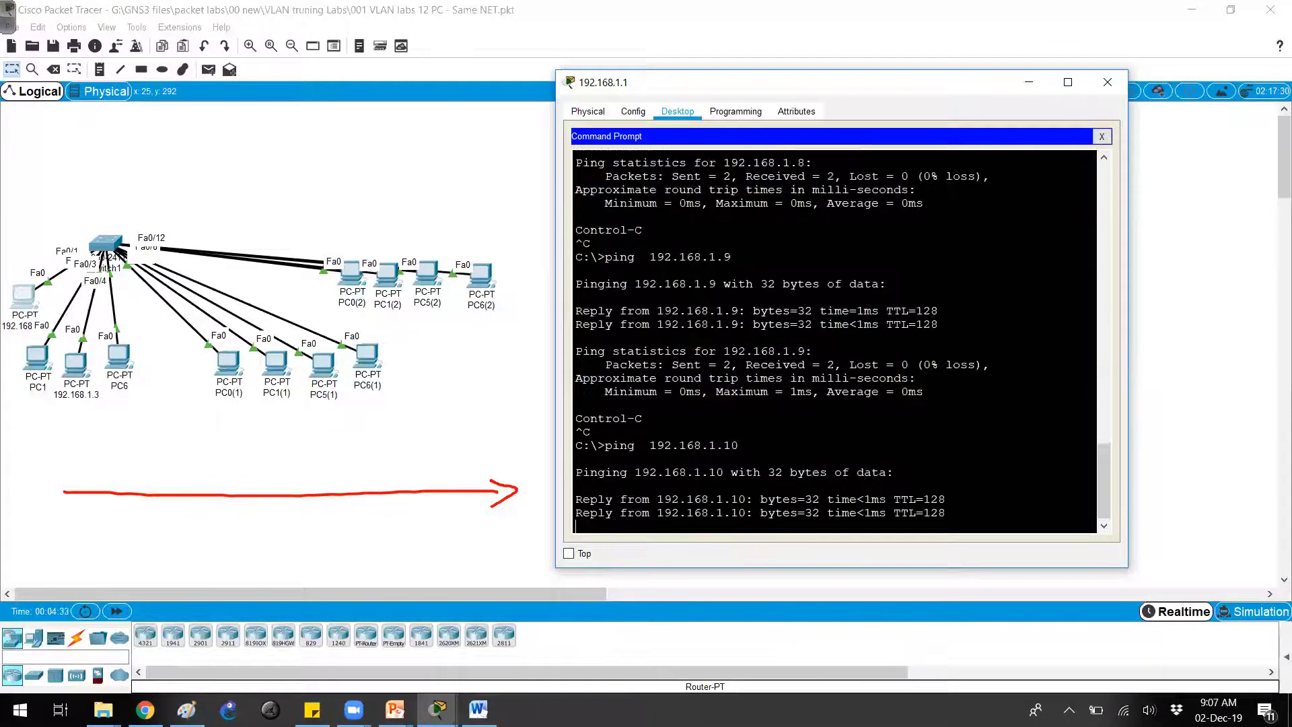
key("ctrl+c")
key("Up")
key("Return")
key("ctrl+c")
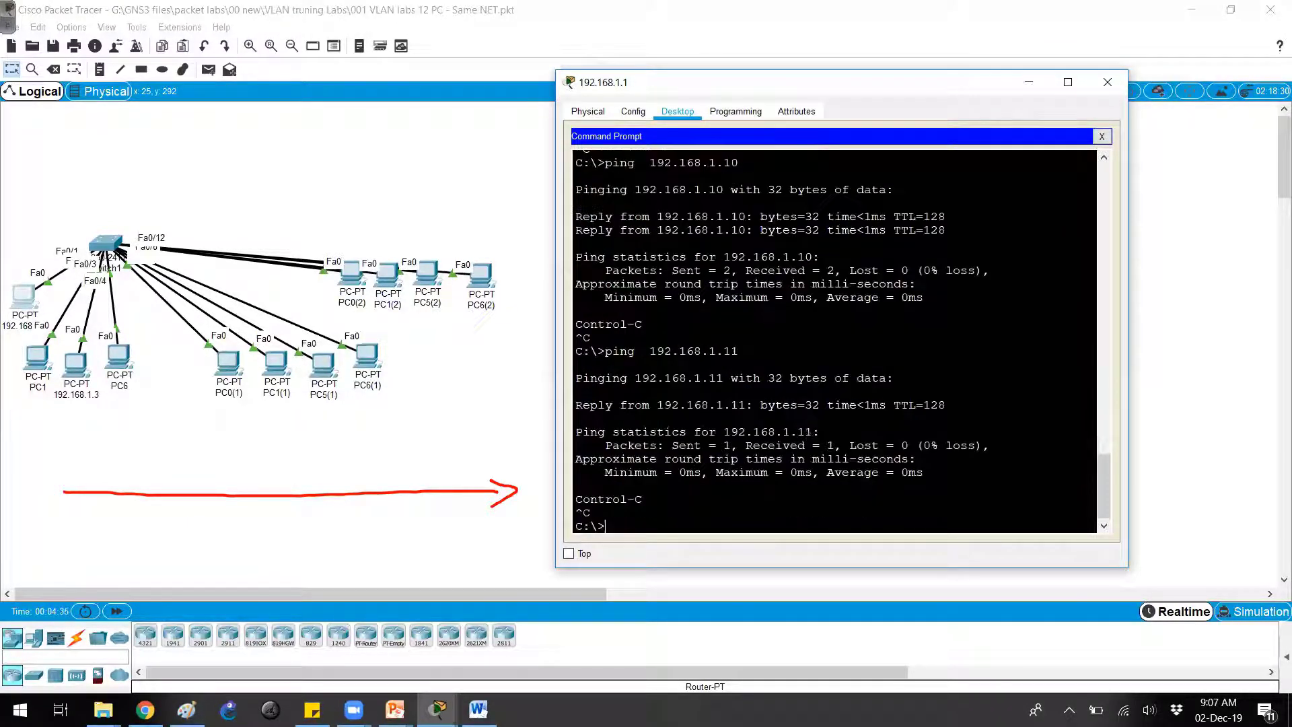
key("Up")
key("BackSpace")
type("2.168.1.1")
key("Return")
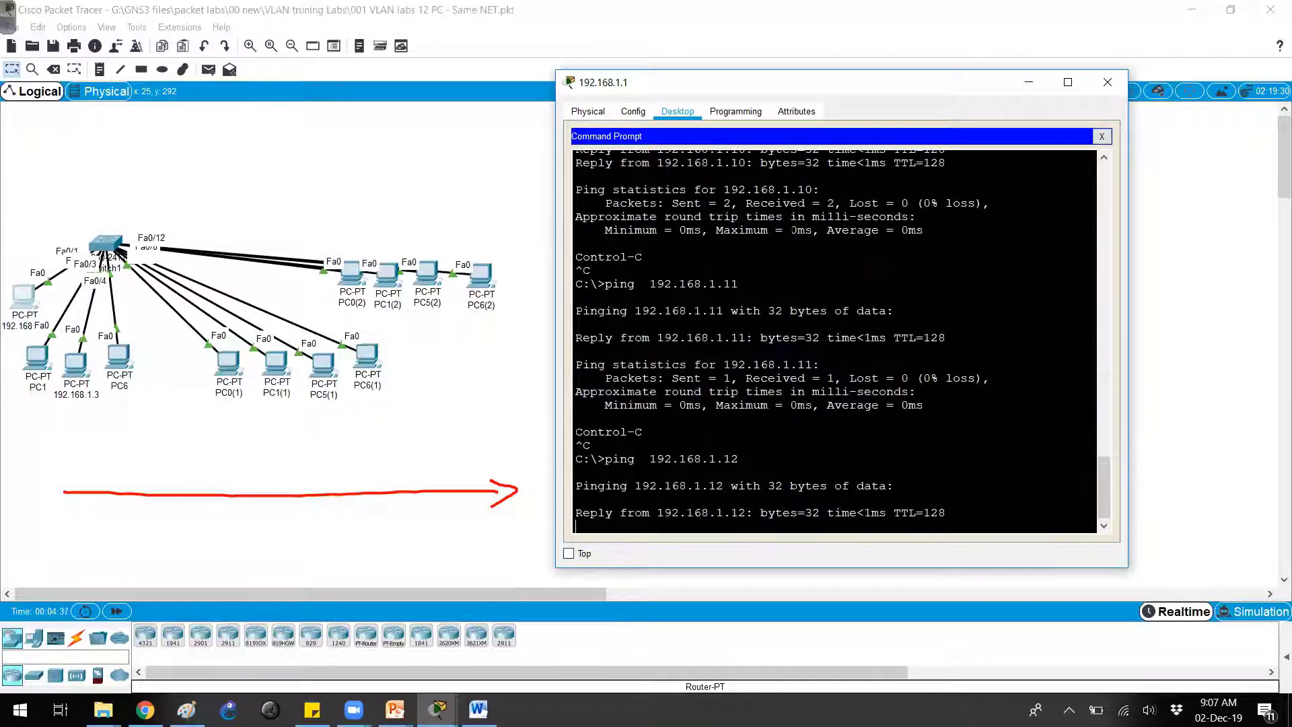
- Ping 192.168.1.13 and confirm it times out
key("ctrl+c")
key("Up")
key("BackSpace")
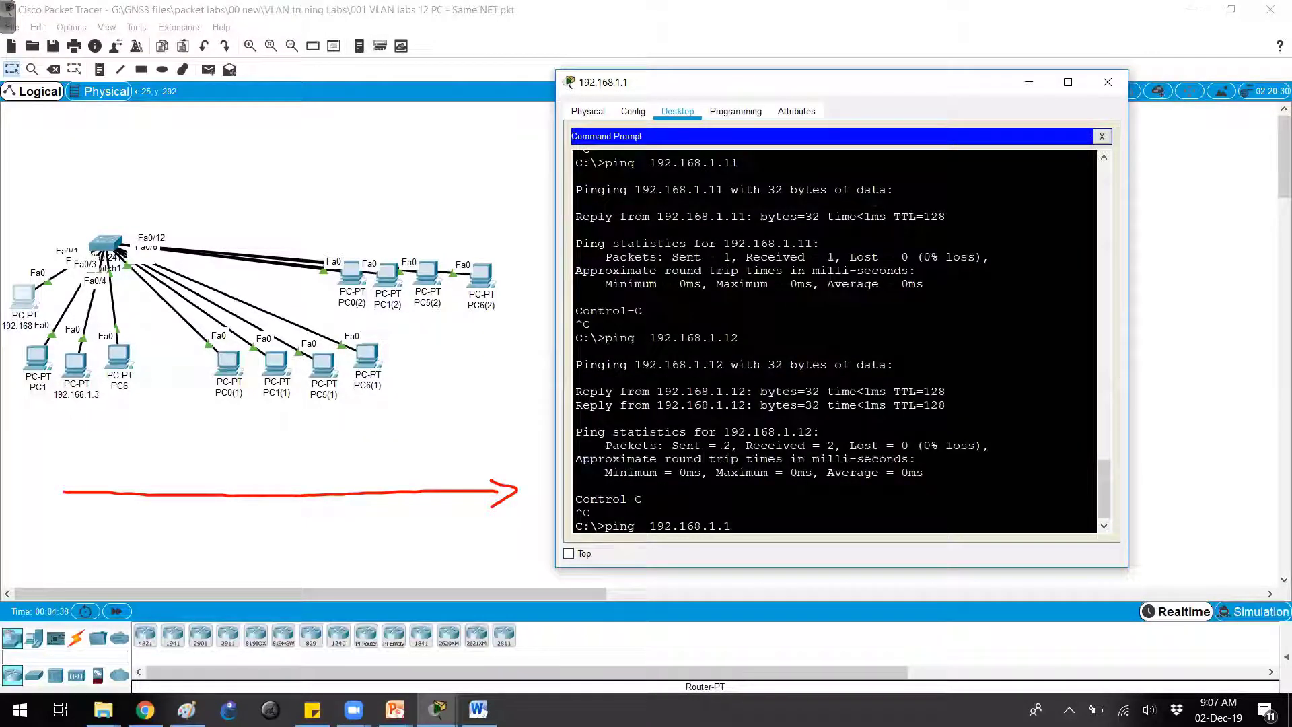
type("3")
key("Return")
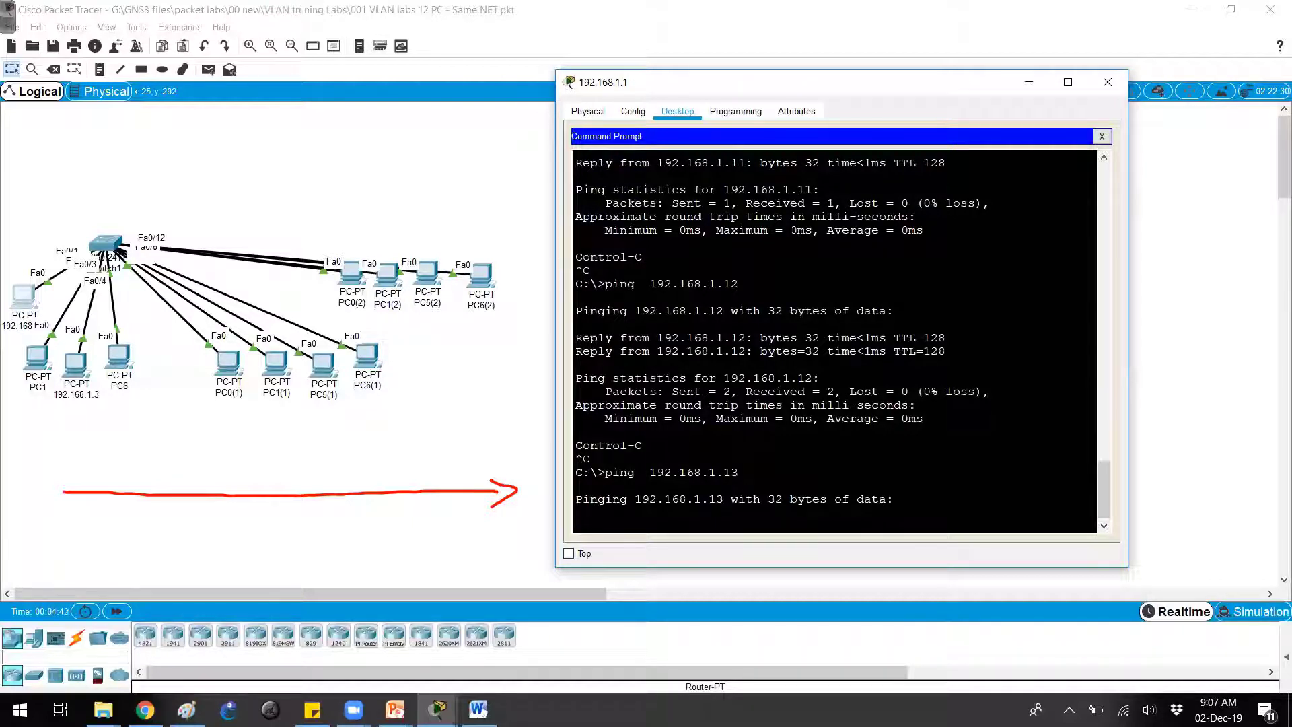
key("ctrl+c")
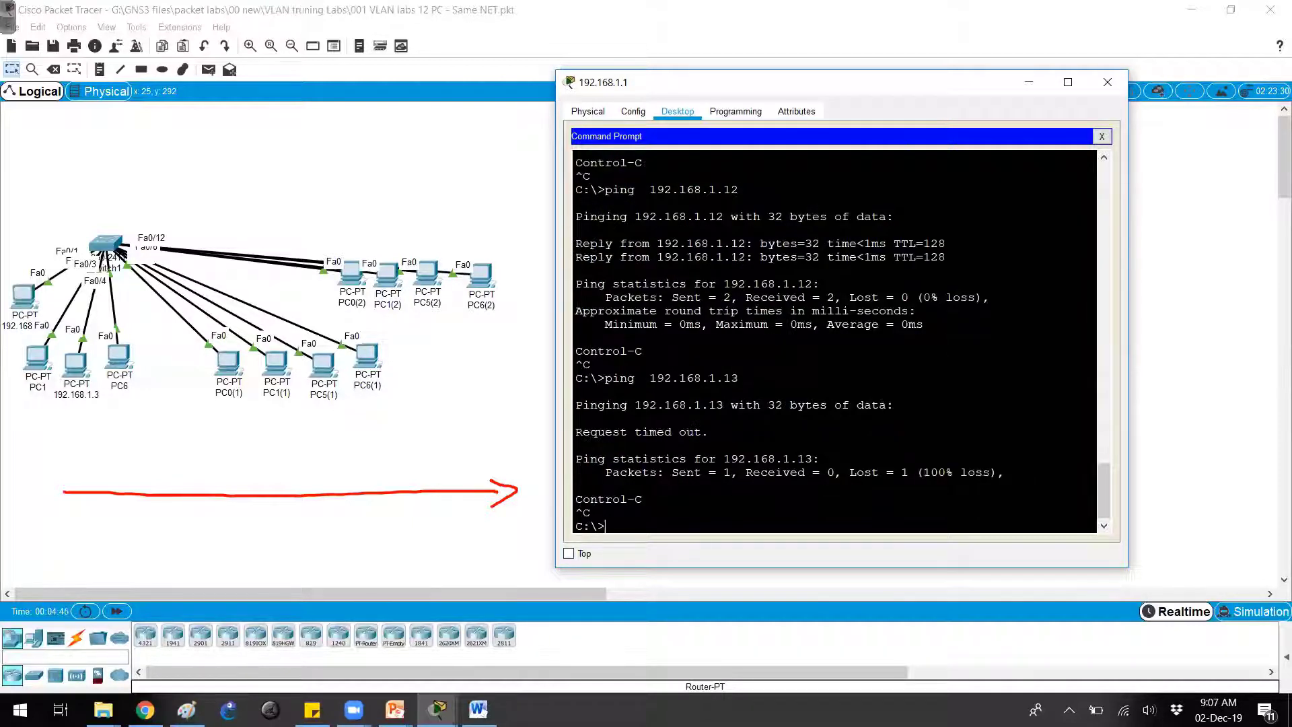
left_click(276, 444)
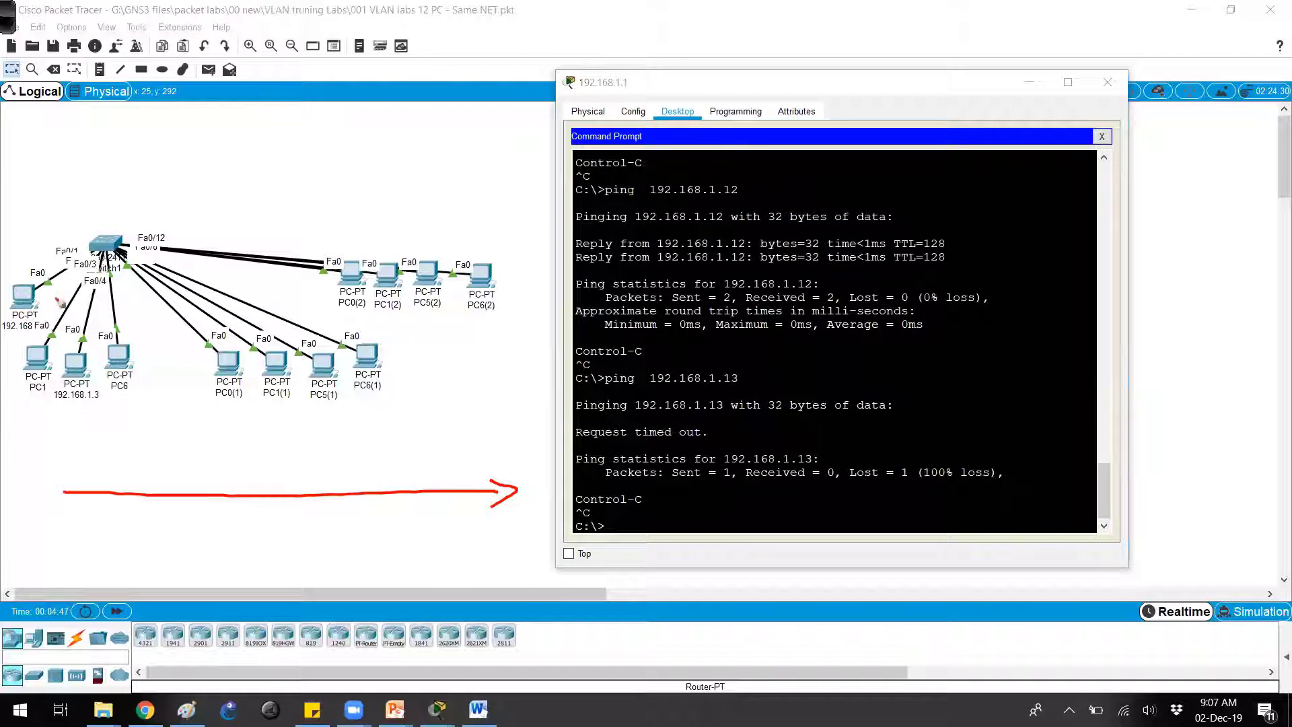
mouse_move(3, 376)
left_mouse_down()
mouse_move(22, 267)
mouse_move(170, 313)
mouse_move(371, 250)
mouse_move(481, 252)
mouse_move(275, 395)
mouse_move(42, 376)
left_mouse_up()
mouse_move(215, 201)
left_mouse_down()
mouse_move(289, 226)
mouse_move(197, 225)
left_mouse_up()
mouse_move(306, 209)
left_mouse_down()
mouse_move(462, 218)
mouse_move(494, 200)
left_mouse_up()
mouse_move(475, 210)
left_mouse_down()
mouse_move(493, 209)
mouse_move(485, 219)
left_mouse_up()
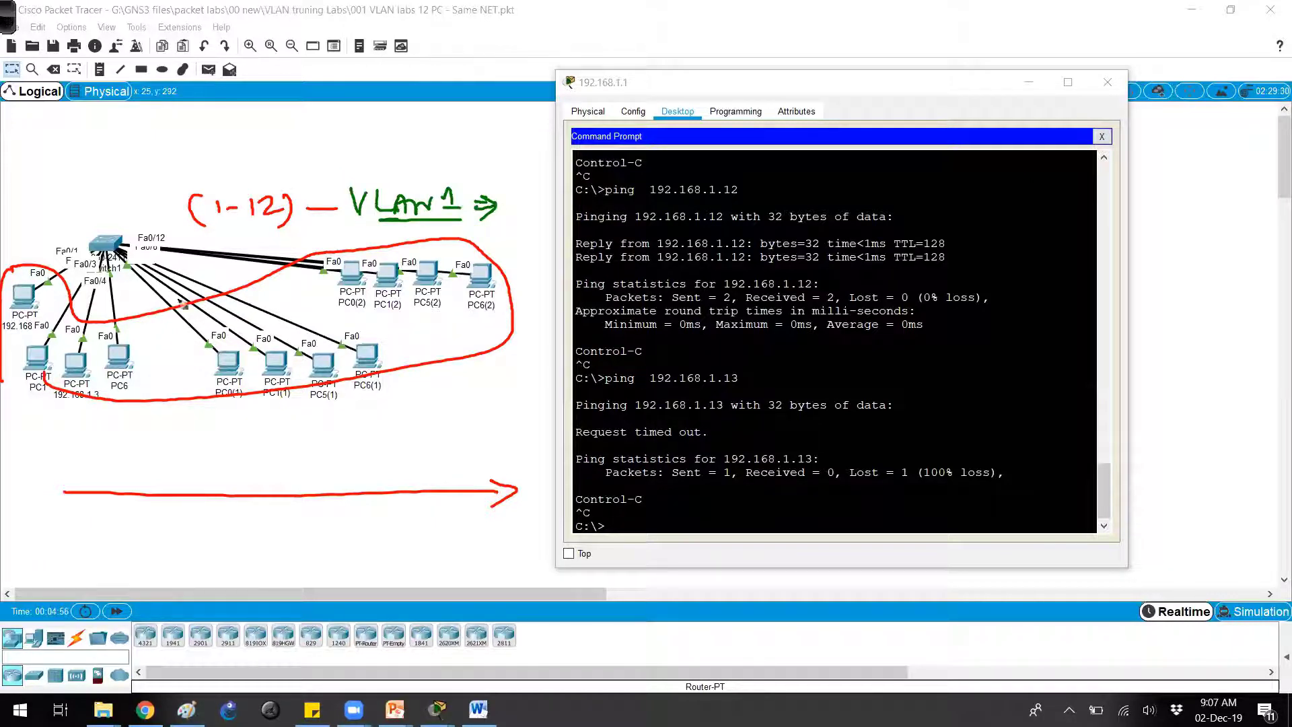
left_click_drag(206, 420, 195, 445)
left_click_drag(206, 441, 370, 421)
left_click_drag(274, 460, 359, 454)
left_click_drag(381, 432, 407, 439)
left_click_drag(399, 422, 402, 445)
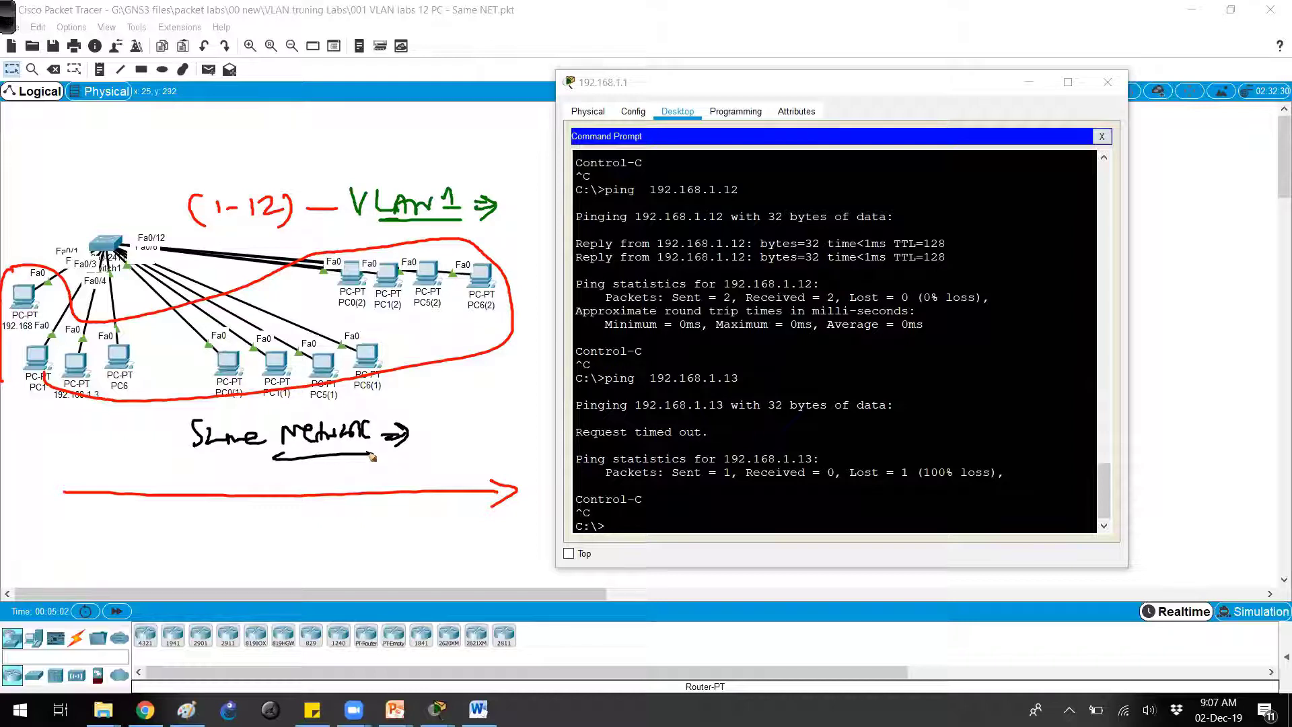
left_click_drag(4, 382, 68, 395)
left_click_drag(263, 464, 360, 468)
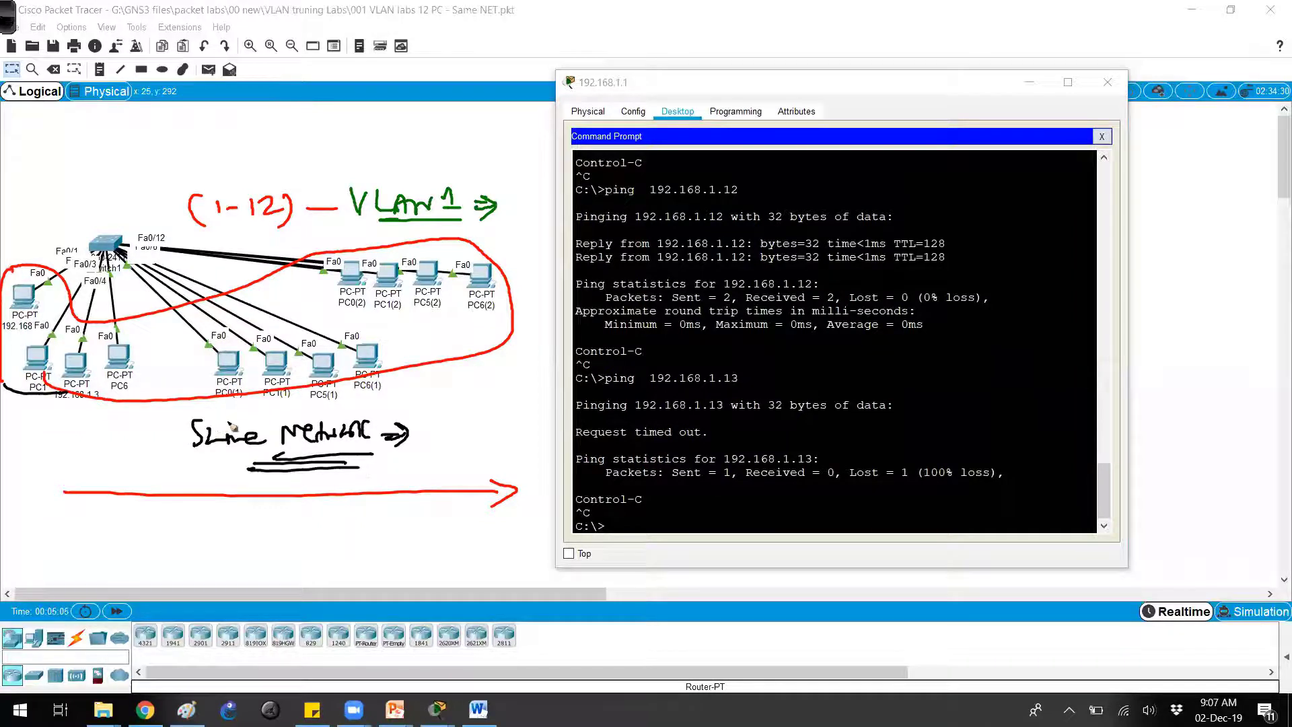
left_click_drag(446, 167, 357, 206)
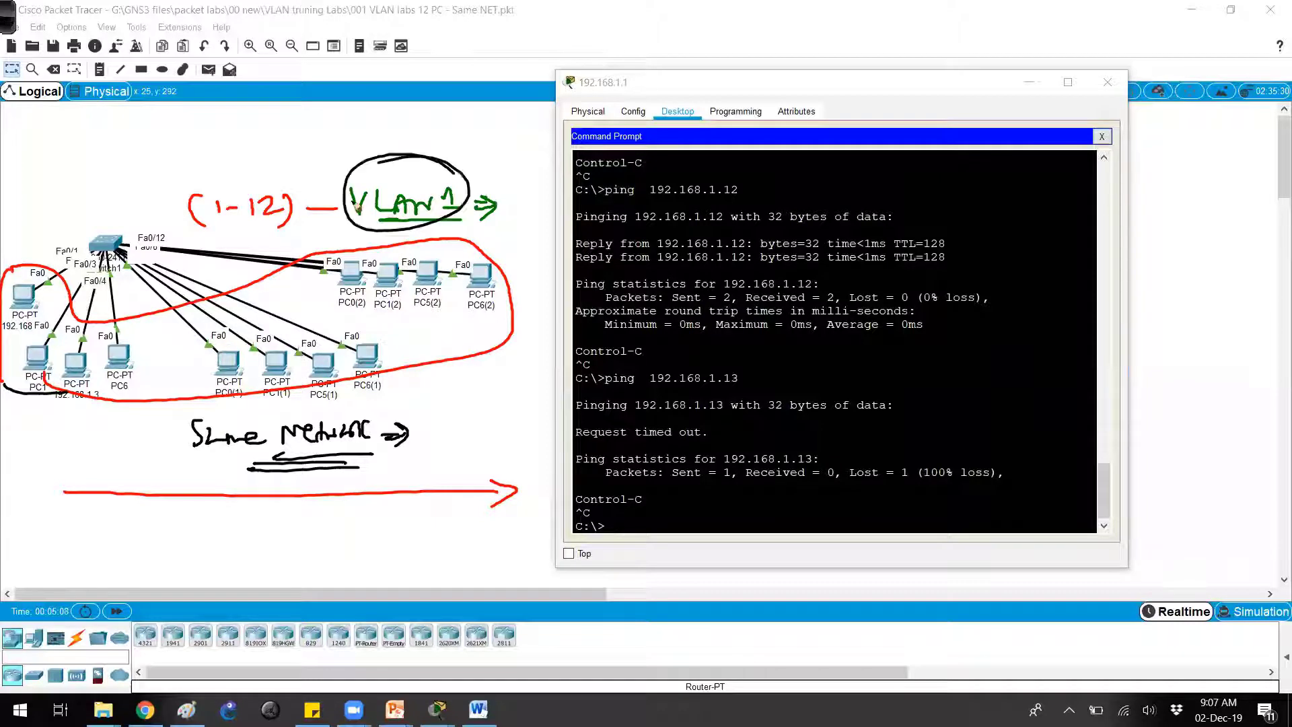
left_click_drag(399, 435, 344, 384)
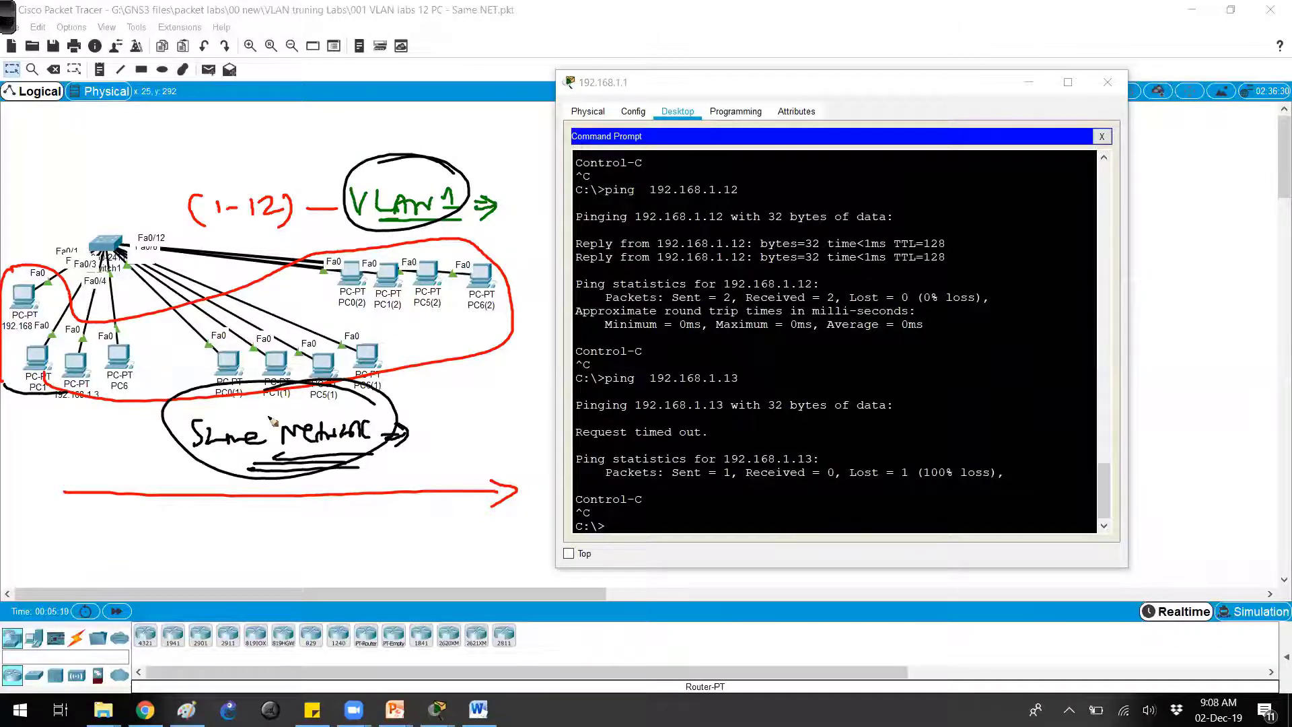
- Clear the on-screen notes, run show vlan on Switch1, and highlight ports Fa0/1–Fa0/12 in VLAN 1
key("Escape")
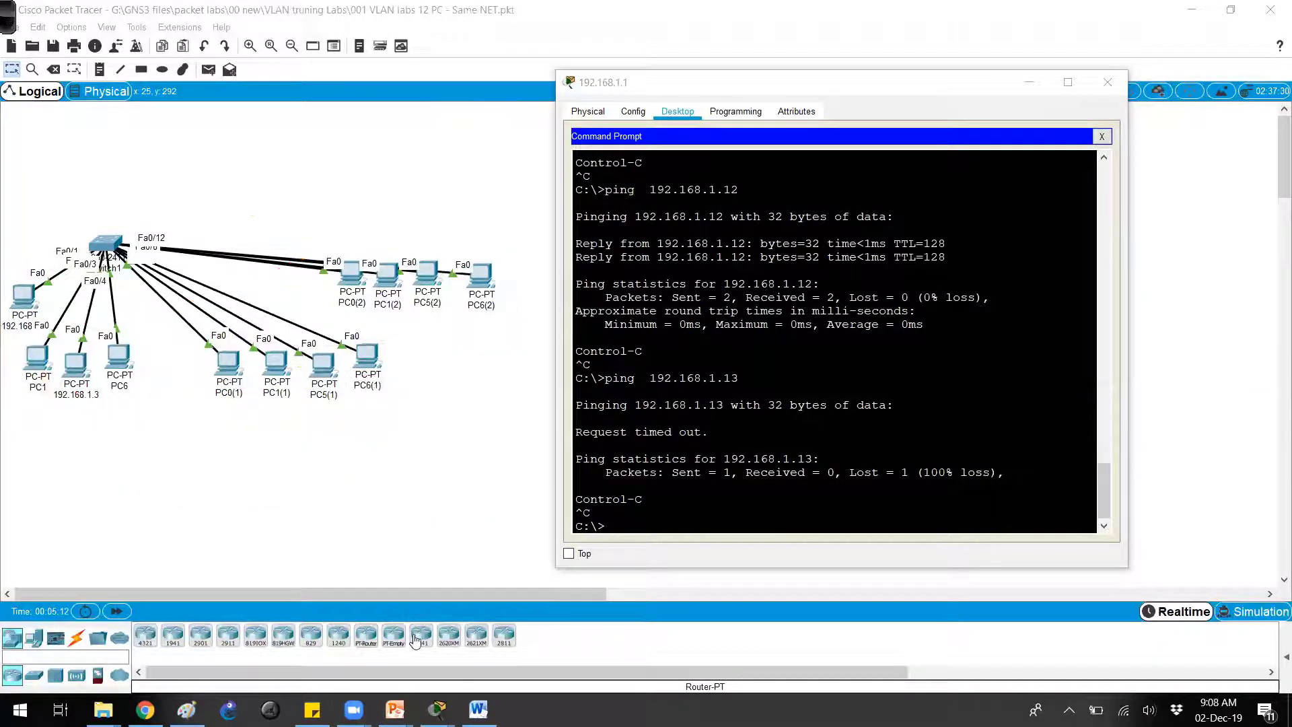
left_click(95, 245)
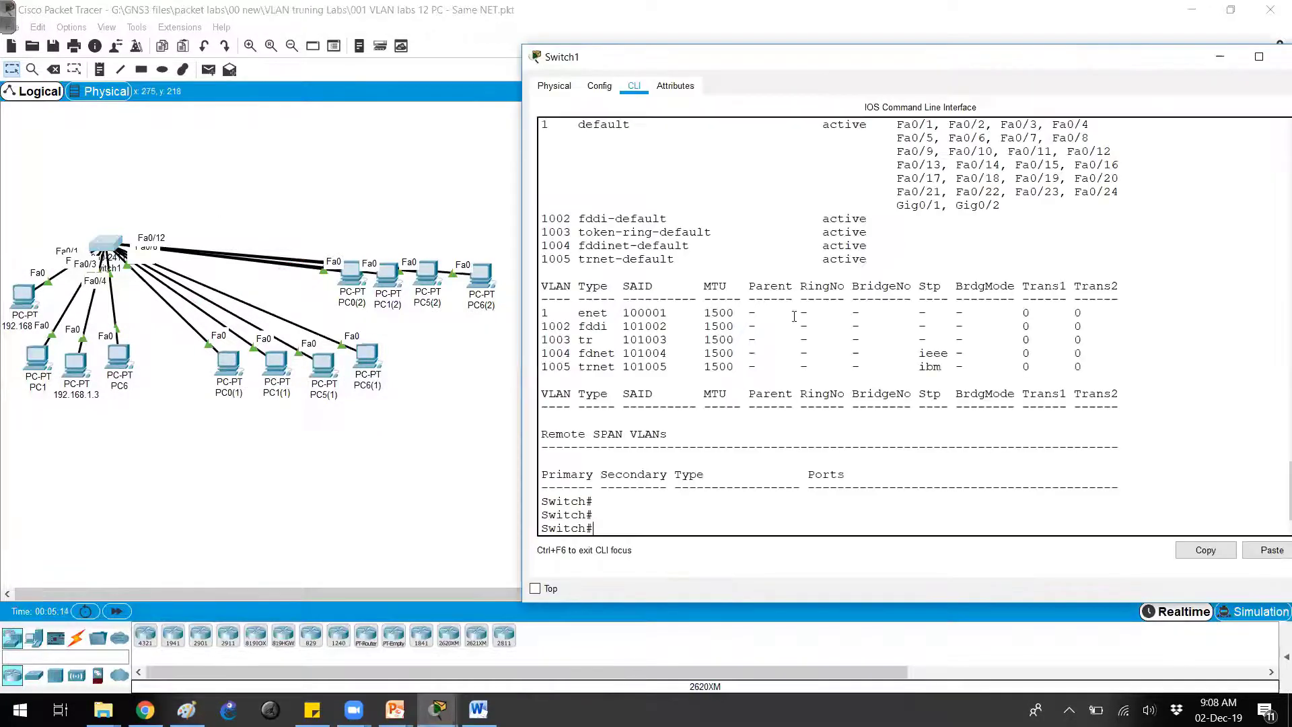
key("Return")
type("show vlan")
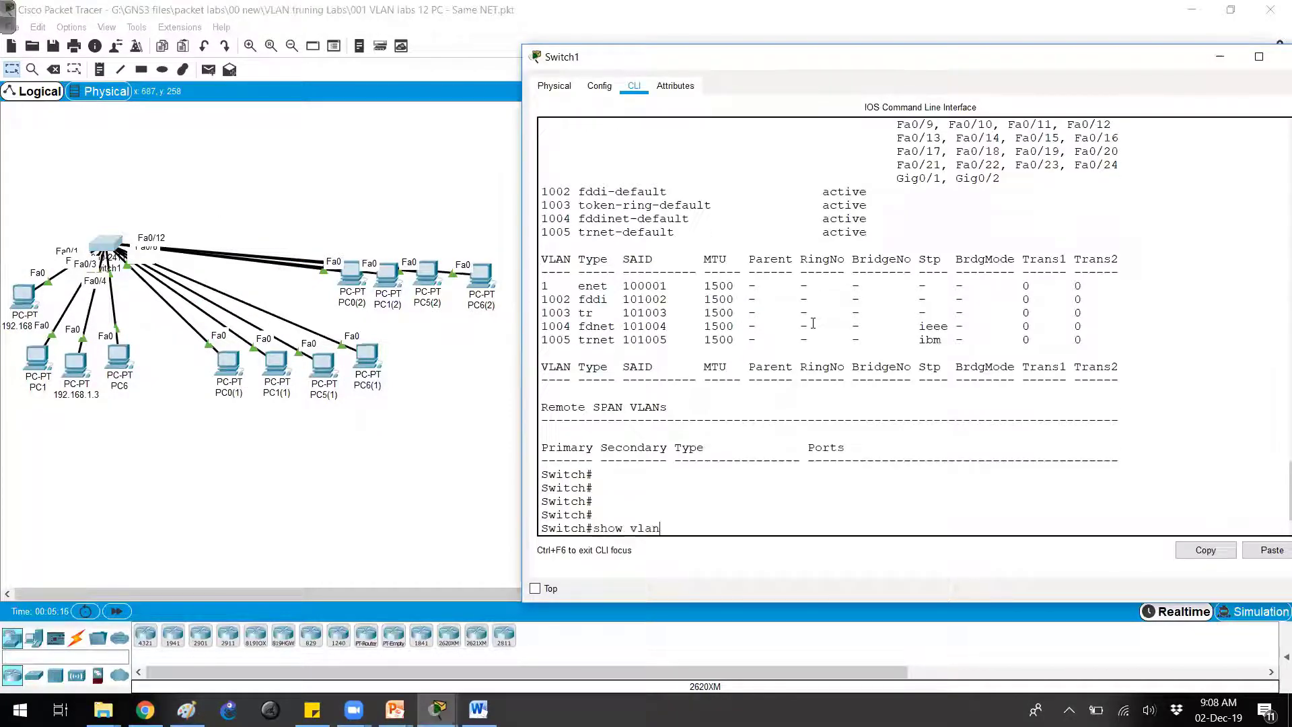
key("Return")
left_click_drag(899, 272, 1121, 295)
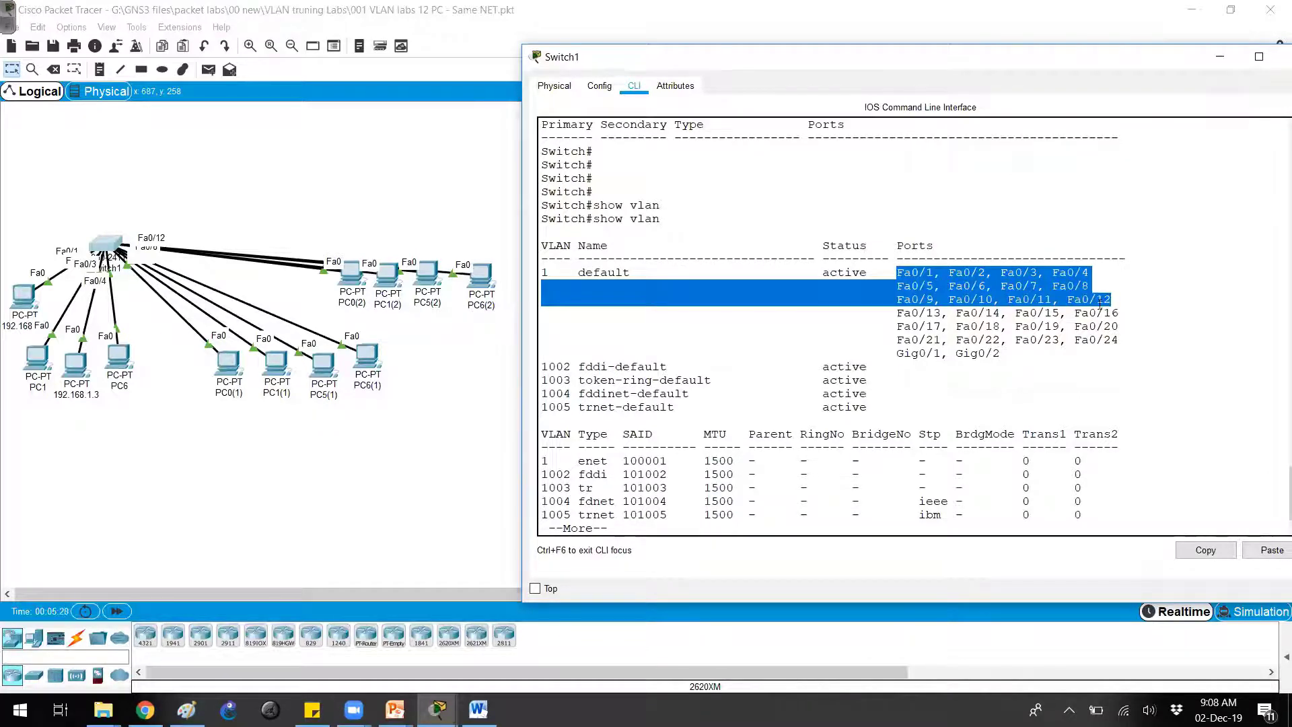
left_click(395, 709)
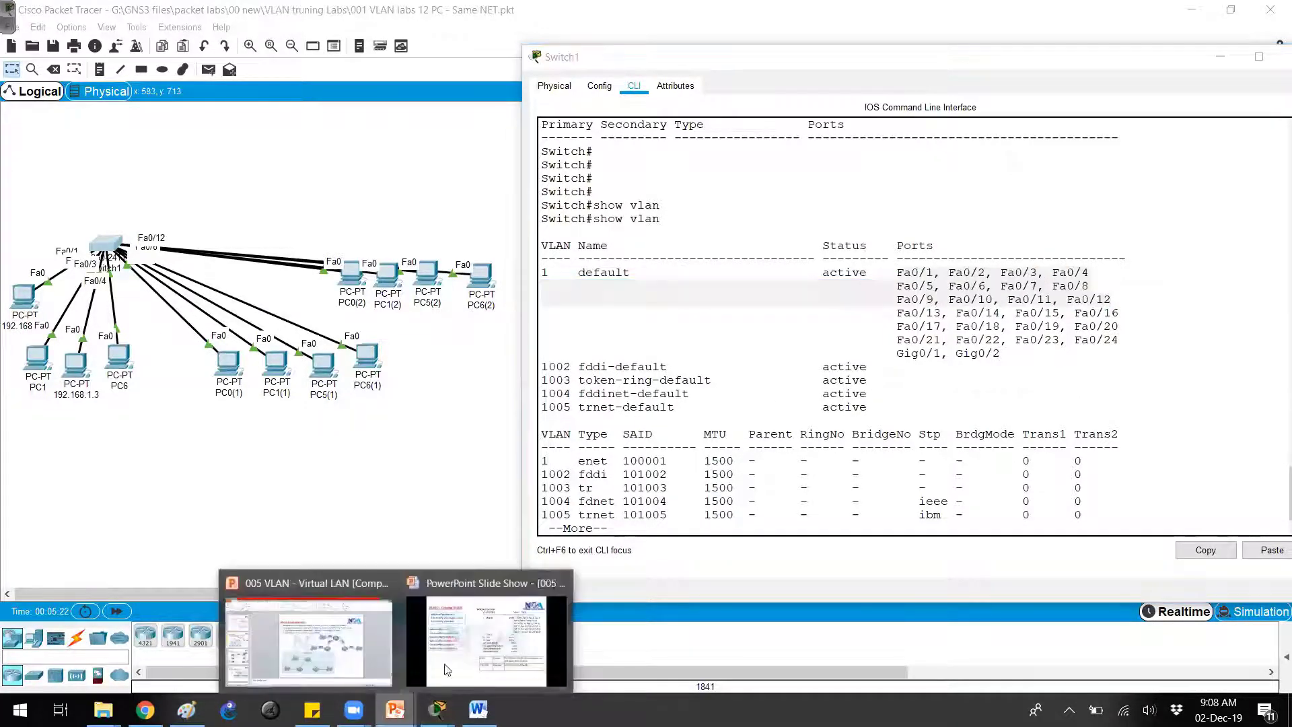
left_click(446, 668)
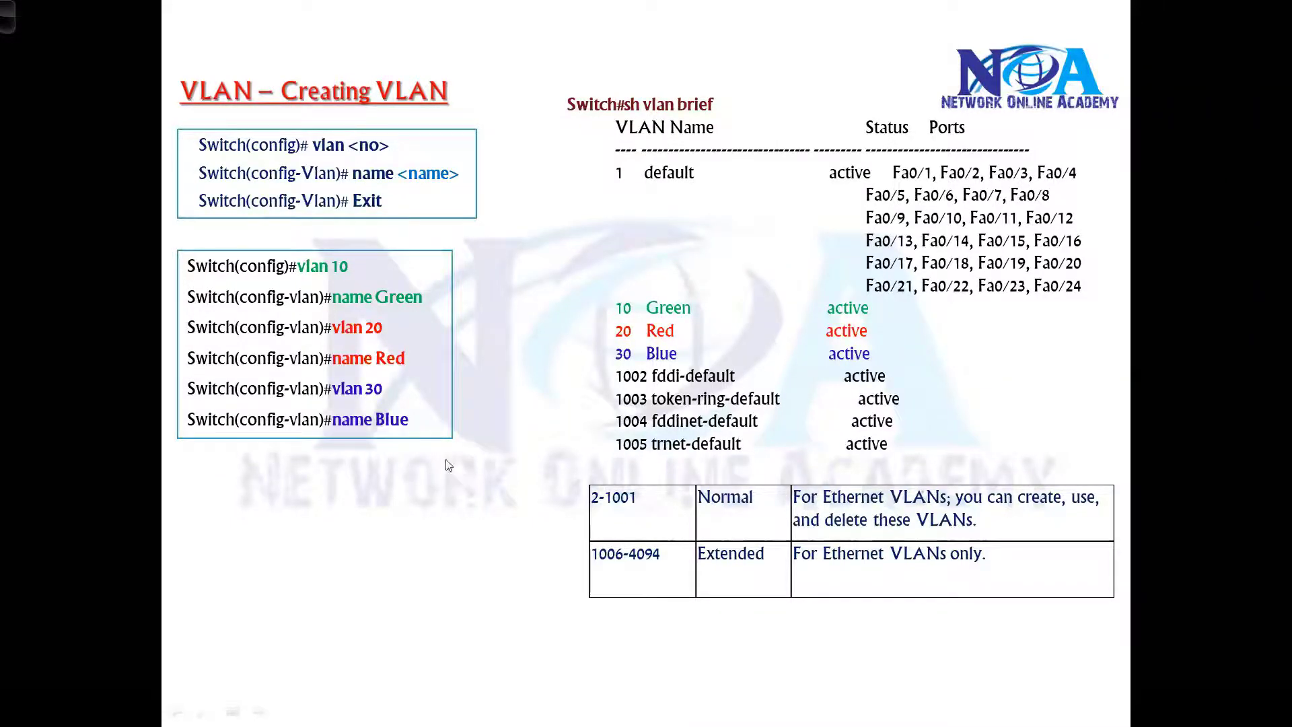
key("alt+Tab")
key("alt+Tab")
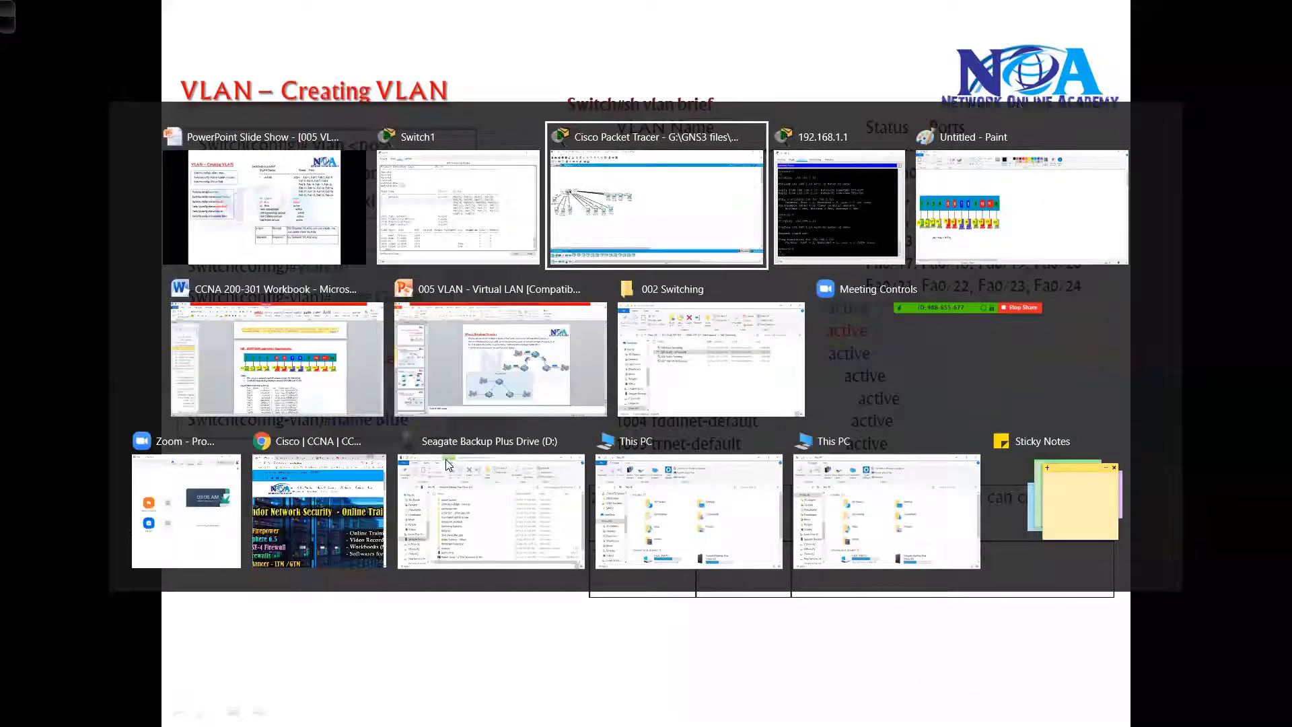
- Enter global configuration mode on Switch1 and create VLAN 10 named ACCOUNTS
key("alt+Tab")
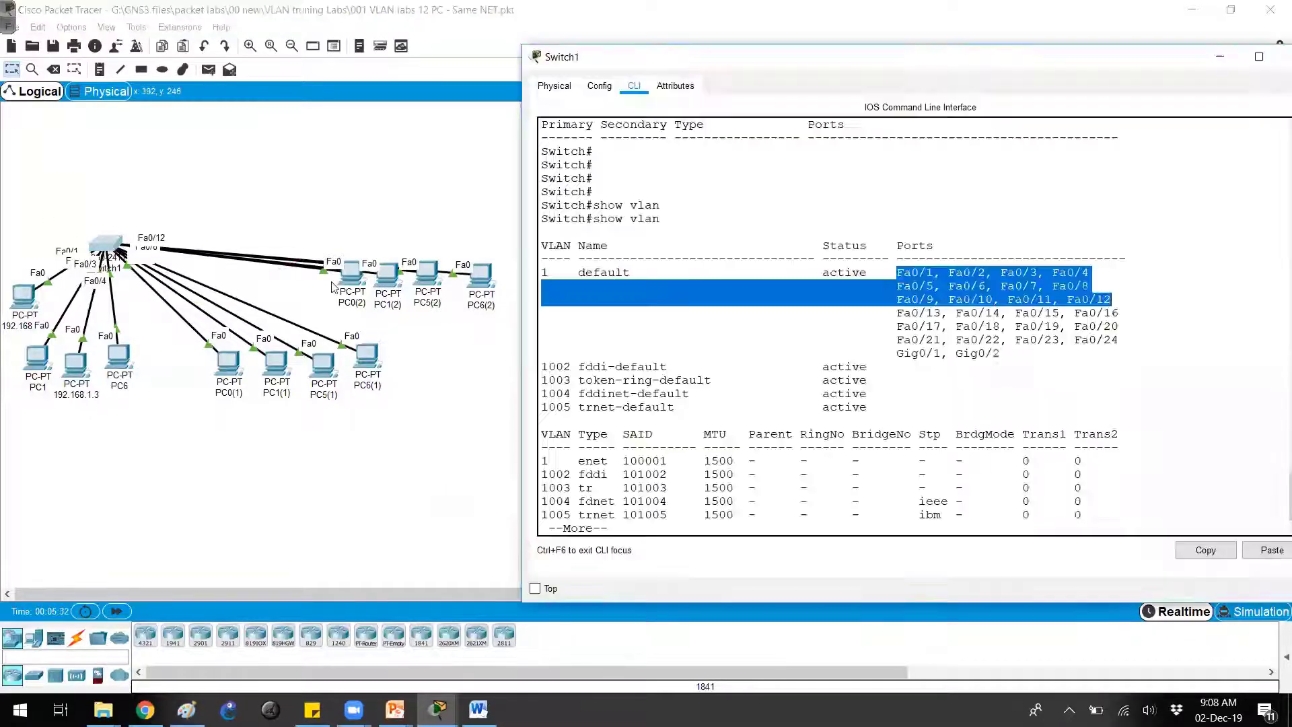
key("space")
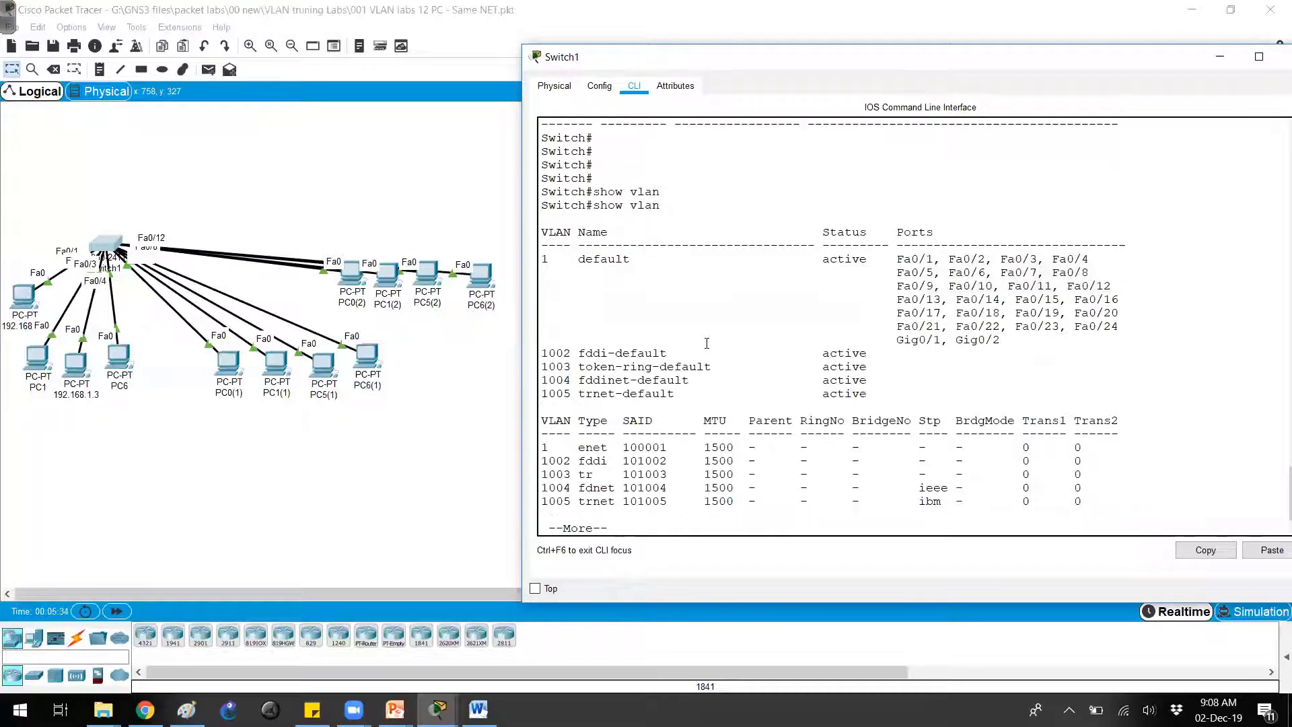
type("conf t")
key("Return")
key("Return")
type("vlan 10")
key("Return")
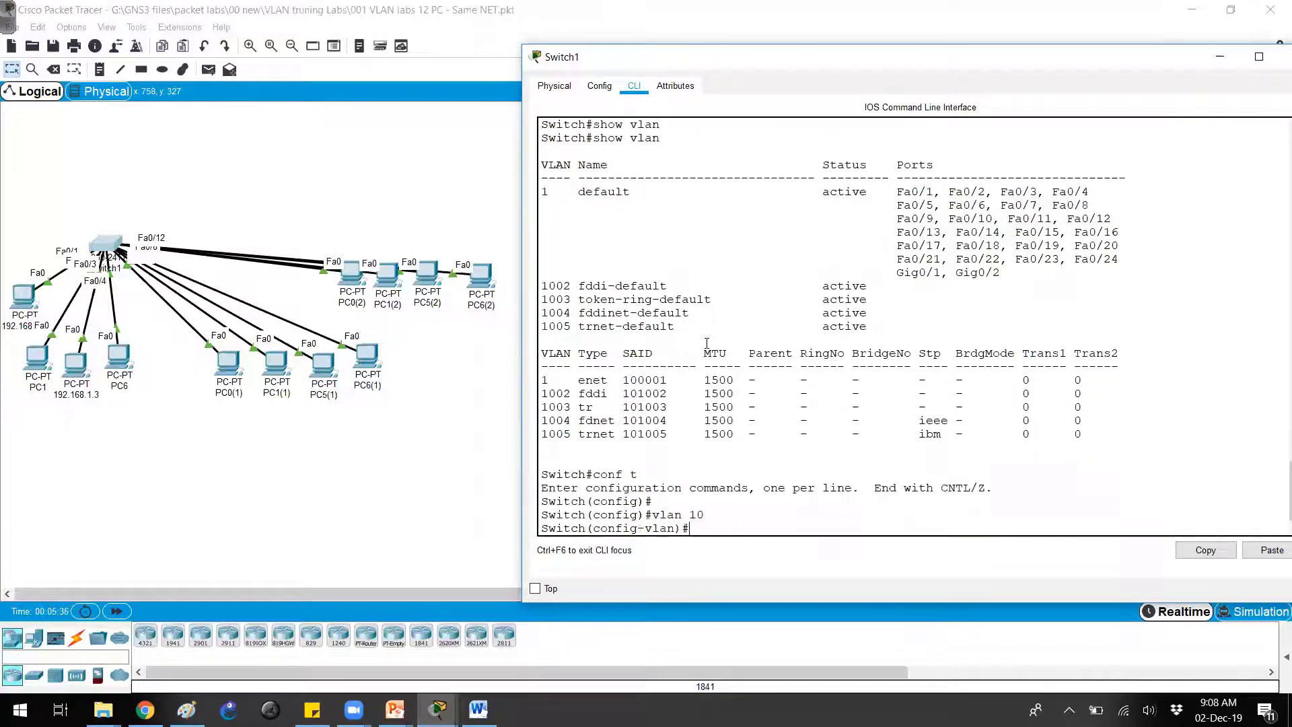
type("name ACCOUNTS")
key("Return")
key("Return")
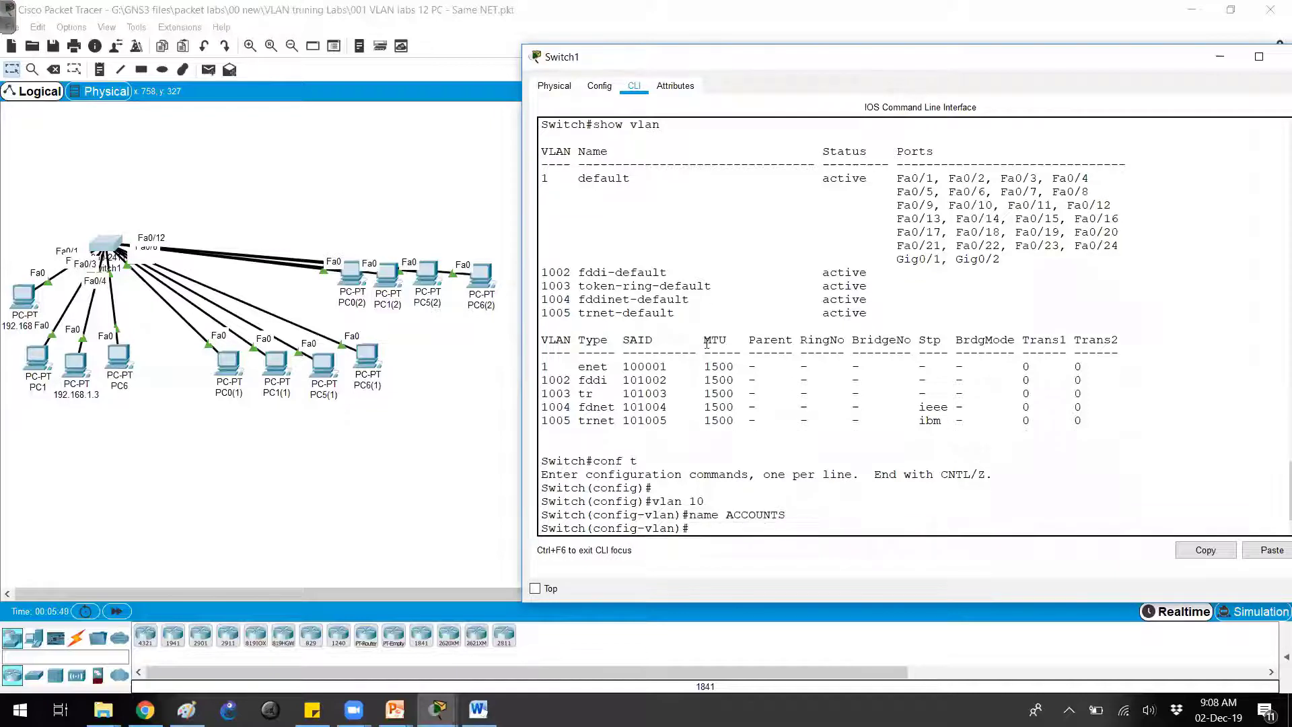
- Create VLAN 20 named MARKETING and VLAN 30 named SALES
type("vlan 20")
key("Return")
type("name MARKETING")
key("Return")
type("valn")
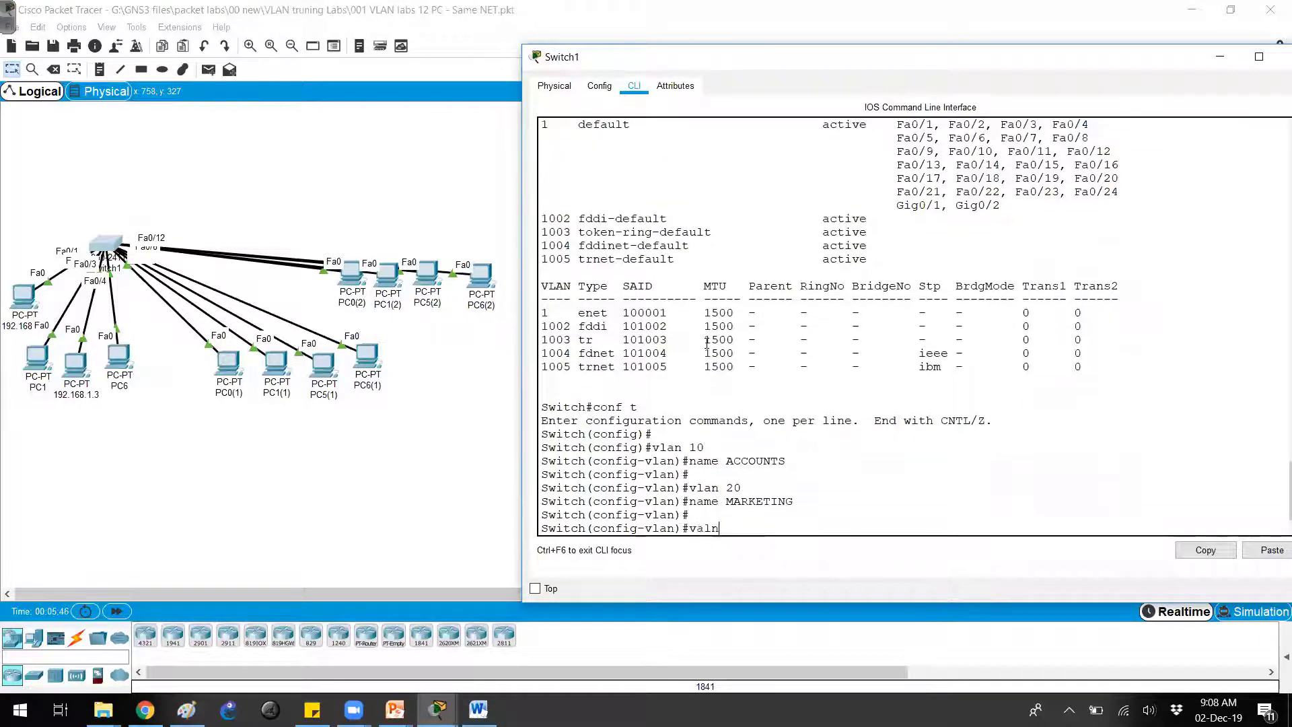
key("BackSpace")
key("BackSpace")
key("BackSpace")
type("lan 30")
key("Return")
type("name ")
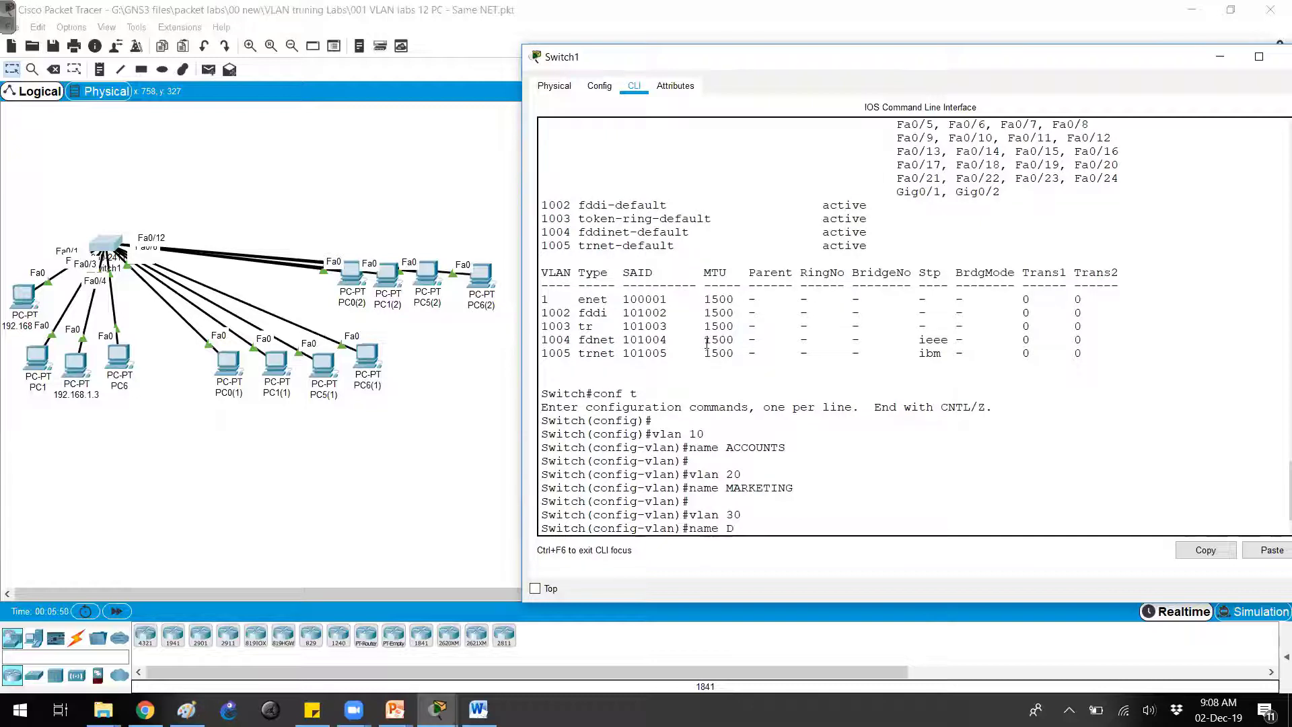
type("SALES")
key("Return")
- Return to privileged mode and run show vlan to confirm VLANs 10, 20 and 30
type("exit")
key("Return")
type("show")
key("Return")
key("Return")
type("end")
key("Return")
type("sho")
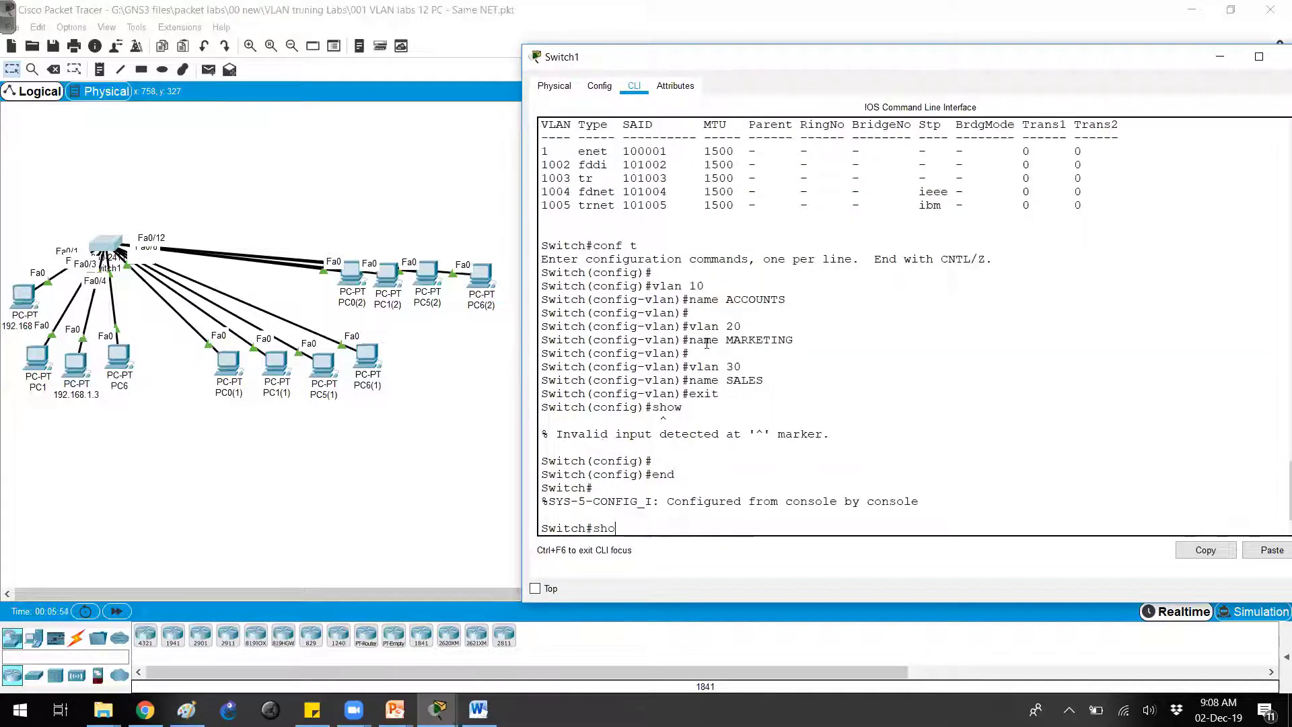
type("w vlan")
key("Return")
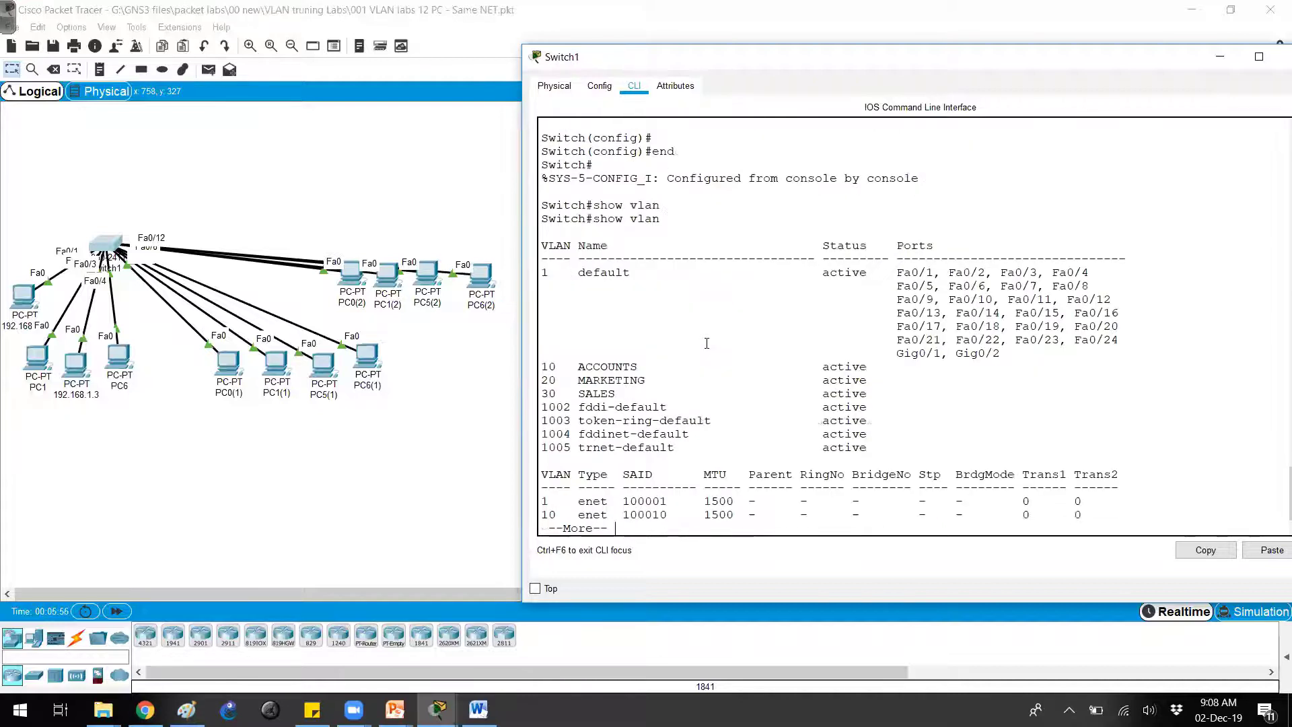
left_click_drag(556, 369, 873, 408)
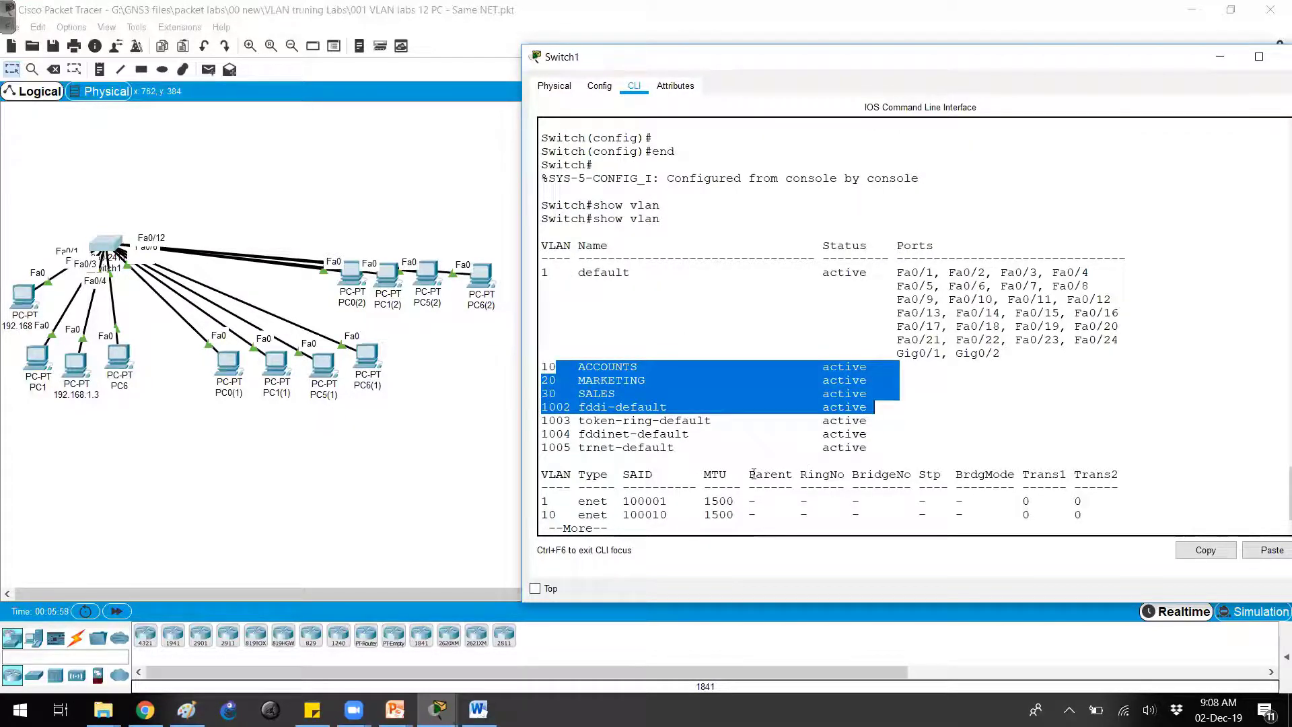
left_click(25, 296)
key("Up")
key("Return")
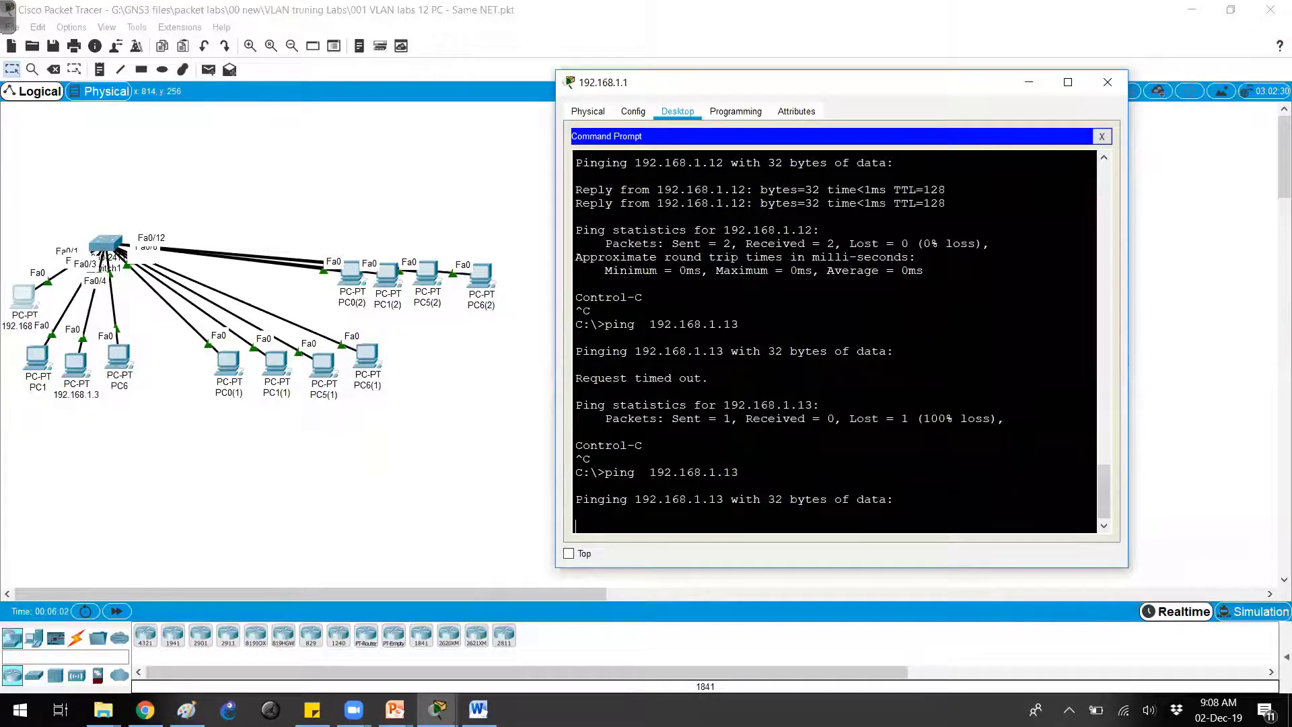
key("ctrl+c")
key("Up")
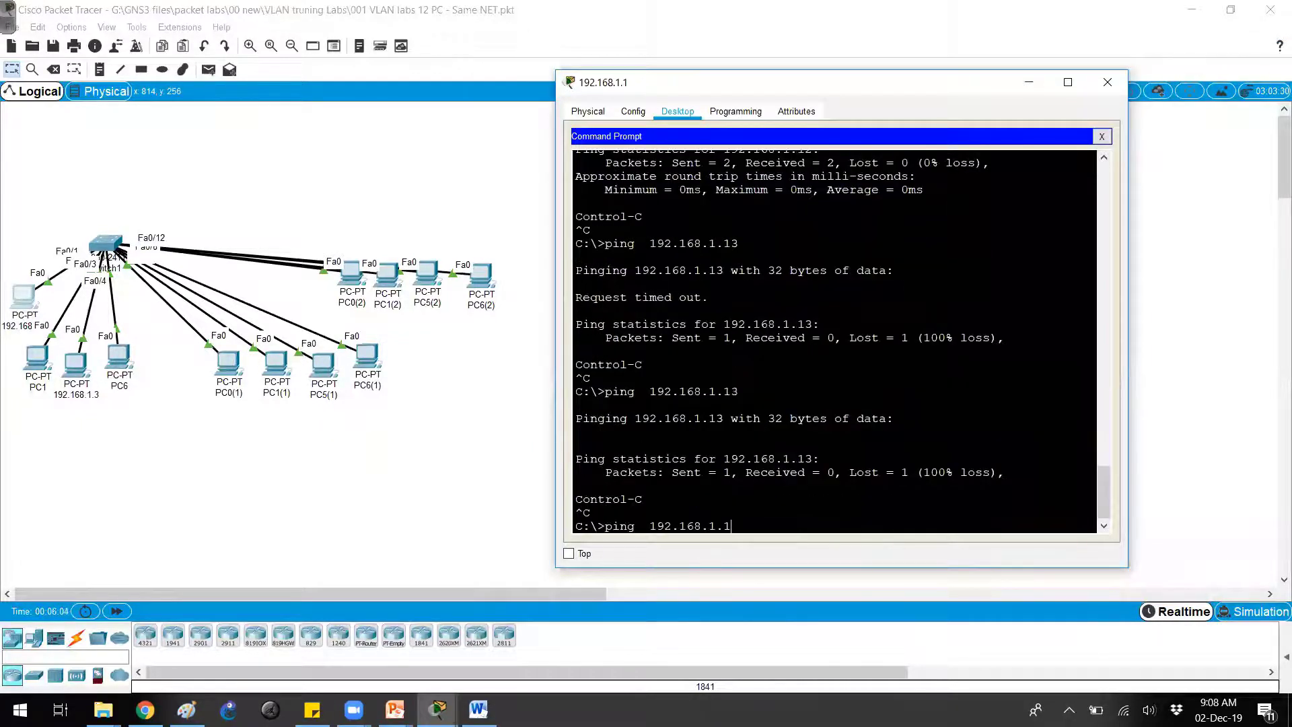
type("2")
key("Return")
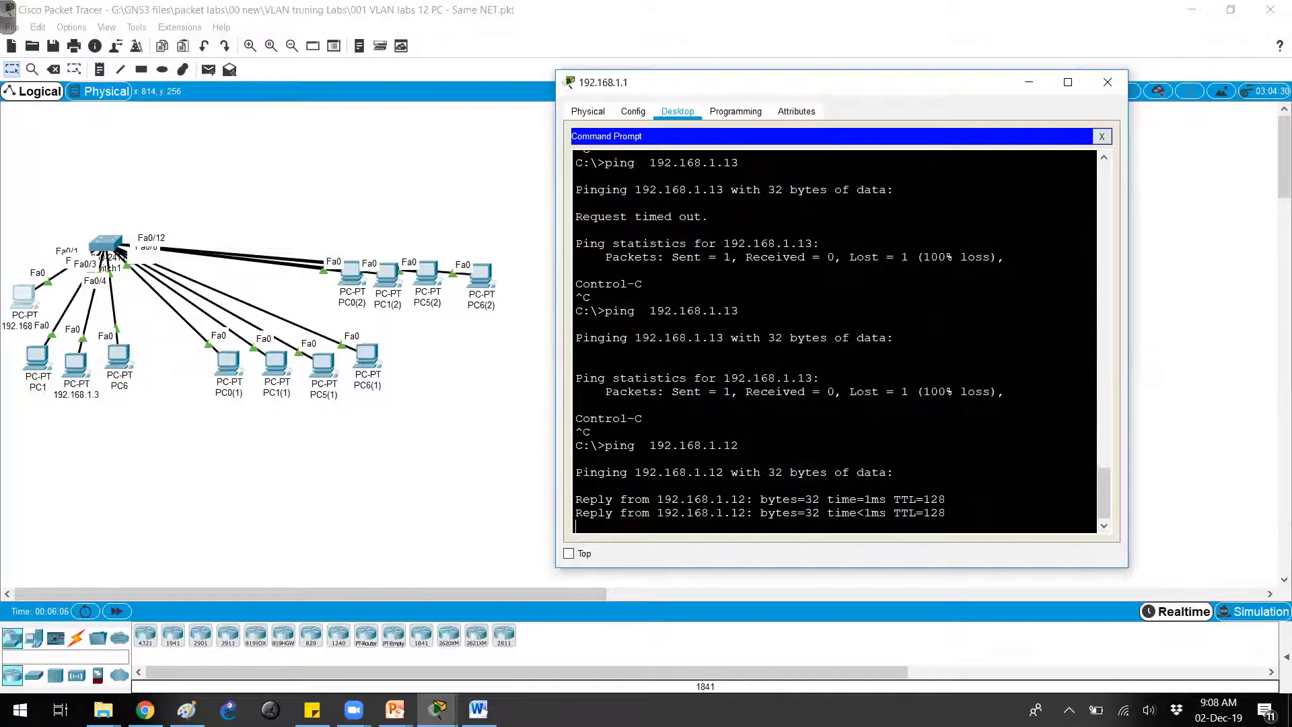
key("alt+F4")
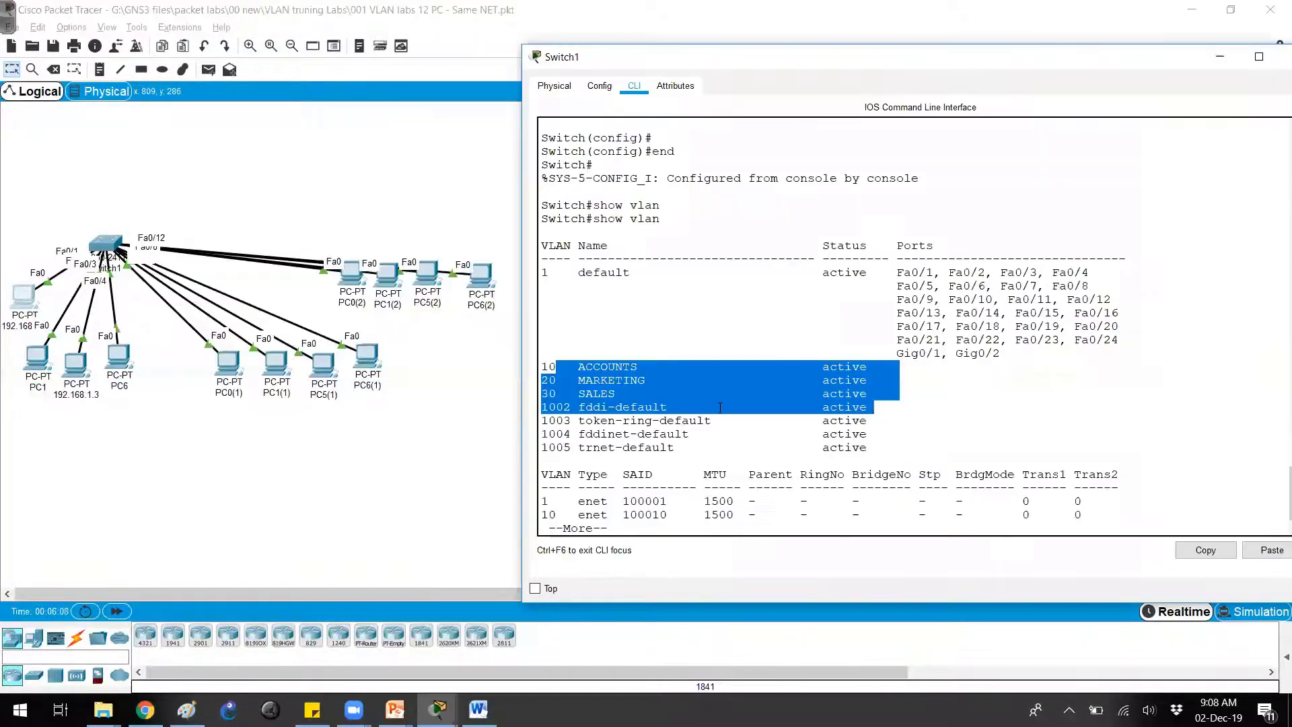
left_click_drag(600, 352, 888, 411)
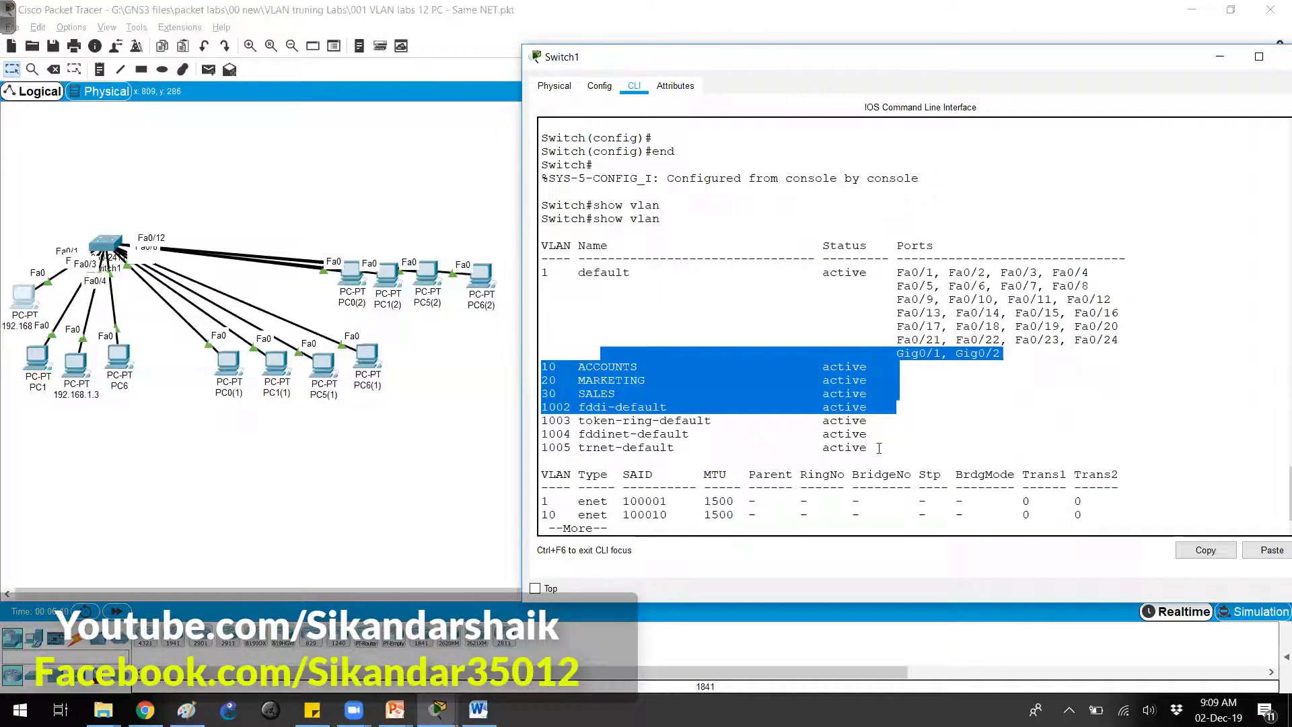